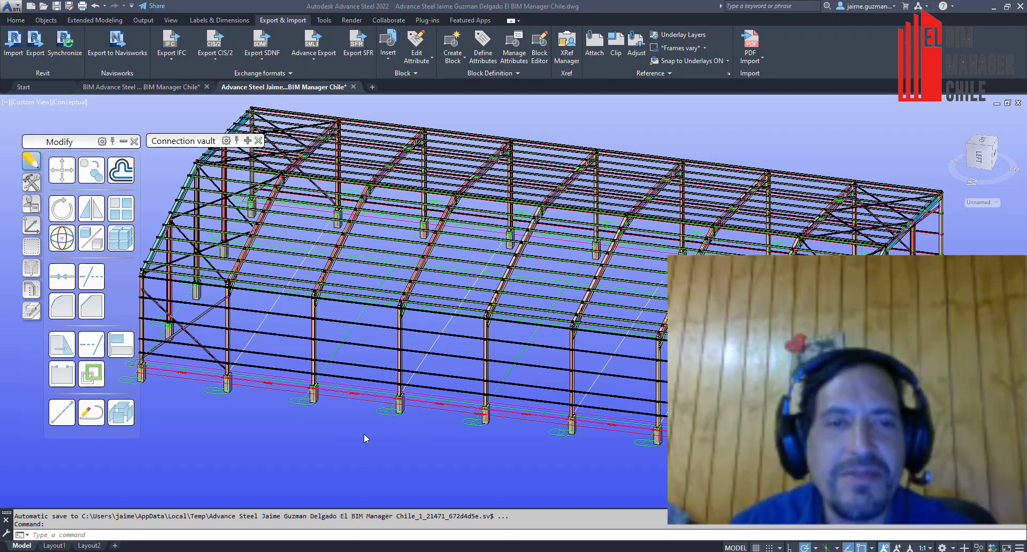
- Pan and zoom around the steel building model in the first drawing
{"action": "scroll", "coordinate": [424, 420], "scroll_direction": "down", "scroll_amount": 3}
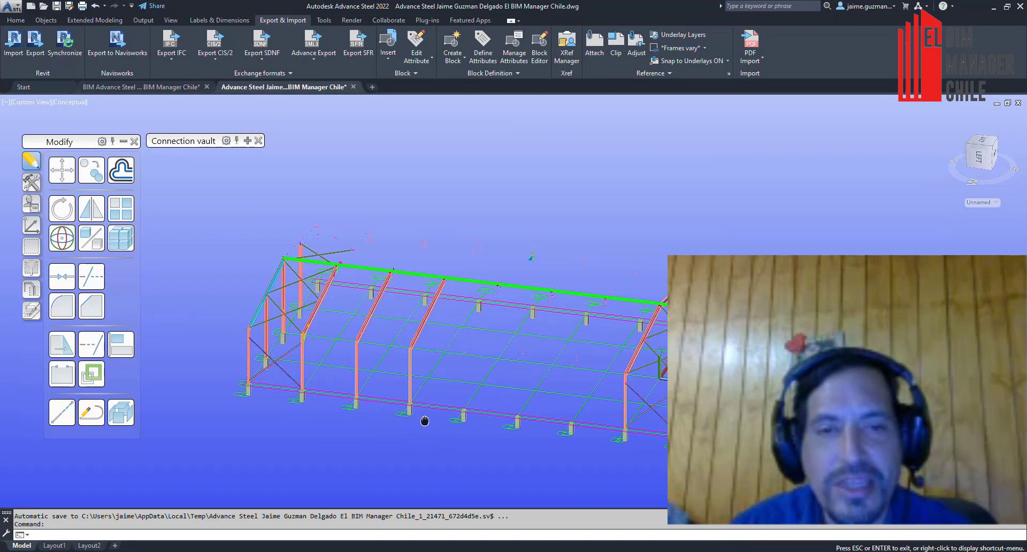
{"action": "middle_click_drag", "start_coordinate": [424, 420], "coordinate": [387, 428]}
{"action": "key", "text": "Escape"}
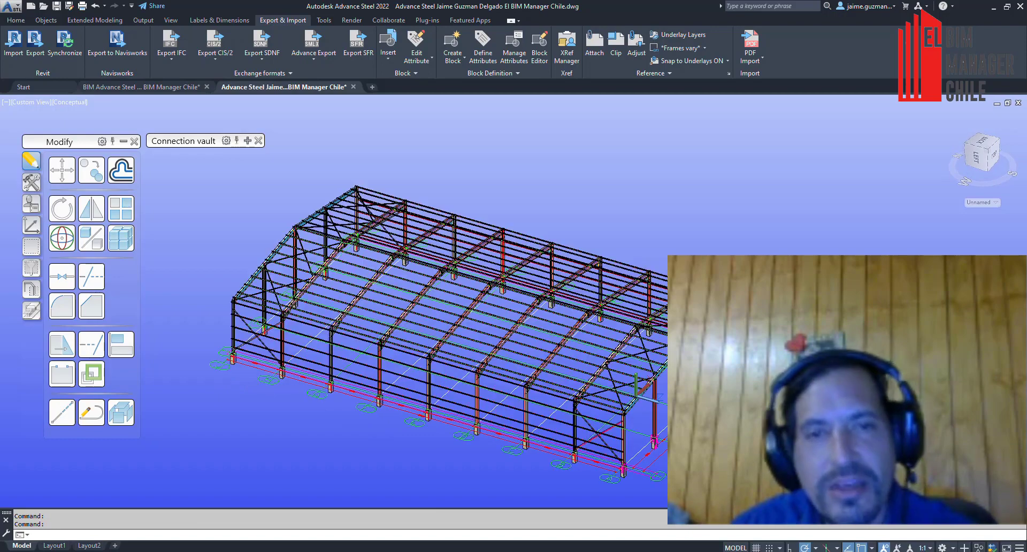
{"action": "scroll", "coordinate": [392, 419], "scroll_direction": "up", "scroll_amount": 3}
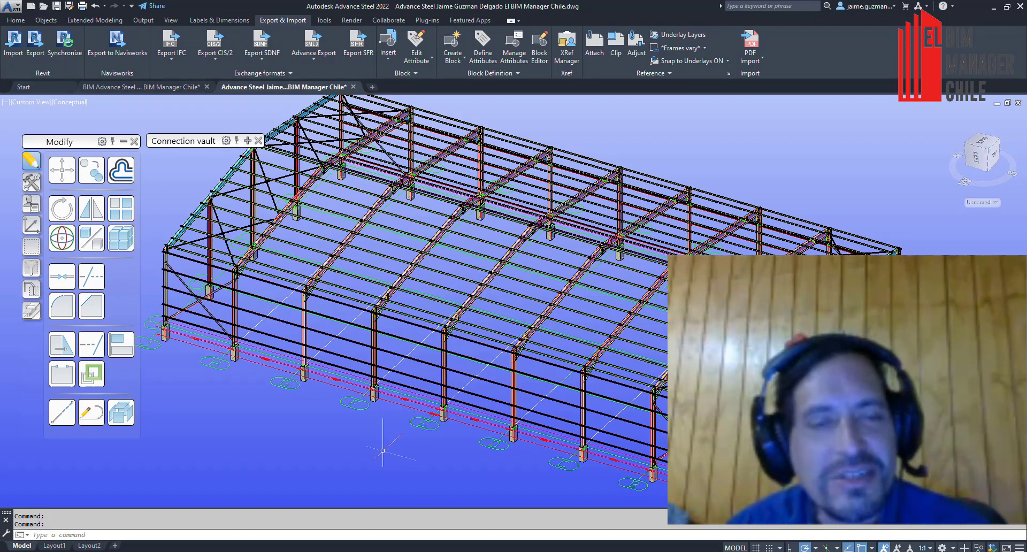
{"action": "middle_click_drag", "start_coordinate": [383, 451], "coordinate": [442, 441]}
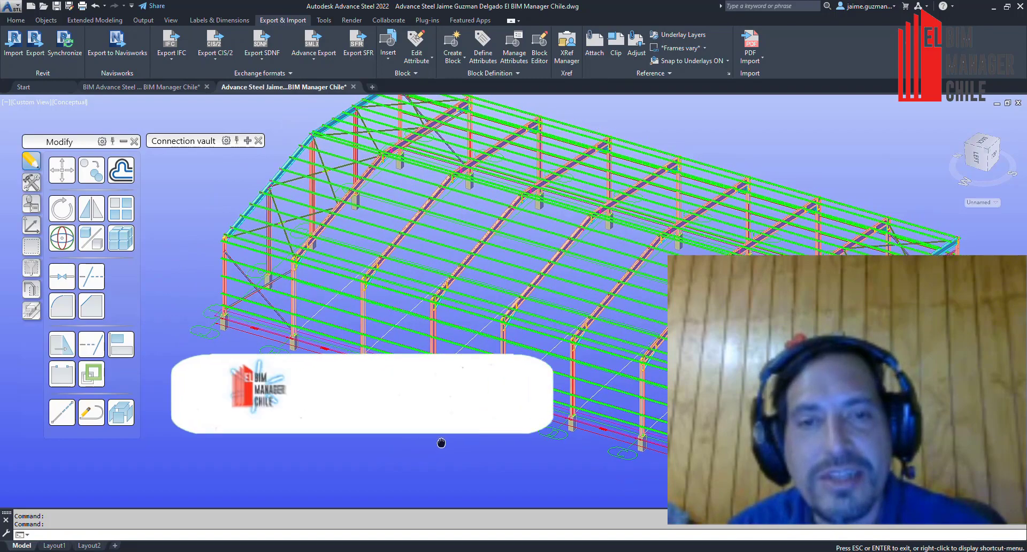
{"action": "scroll", "coordinate": [441, 443], "scroll_direction": "down", "scroll_amount": 2}
{"action": "scroll", "coordinate": [429, 449], "scroll_direction": "down", "scroll_amount": 2}
{"action": "scroll", "coordinate": [455, 449], "scroll_direction": "down", "scroll_amount": 2}
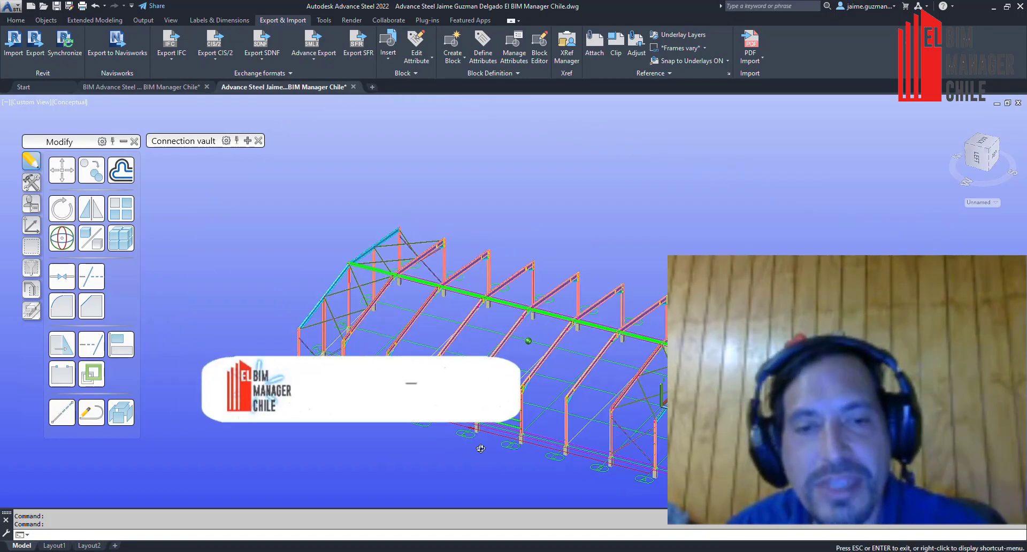
{"action": "scroll", "coordinate": [481, 449], "scroll_direction": "up", "scroll_amount": 3}
{"action": "key", "text": "Escape"}
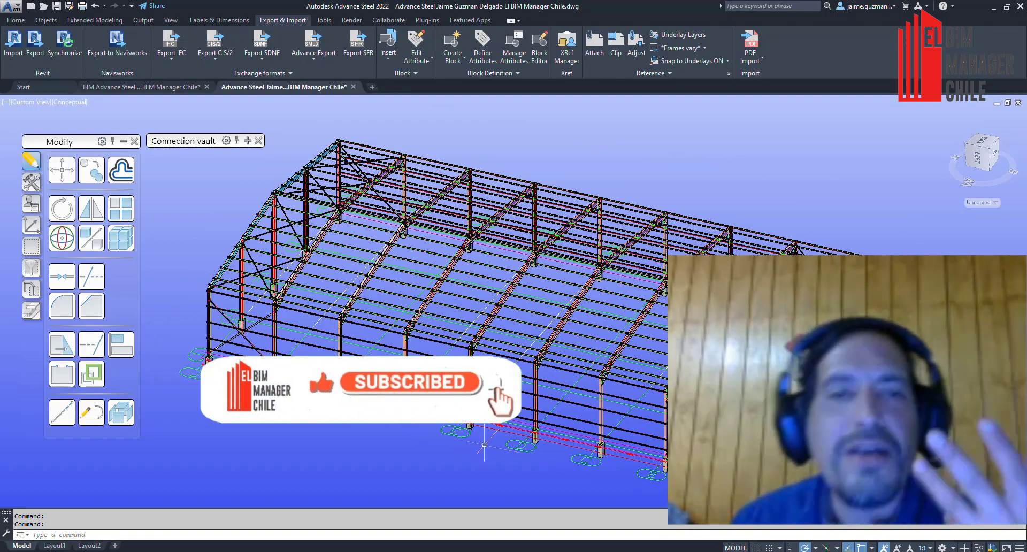
{"action": "scroll", "coordinate": [484, 445], "scroll_direction": "up", "scroll_amount": 2}
{"action": "scroll", "coordinate": [484, 445], "scroll_direction": "up", "scroll_amount": 2}
{"action": "scroll", "coordinate": [484, 445], "scroll_direction": "up", "scroll_amount": 3}
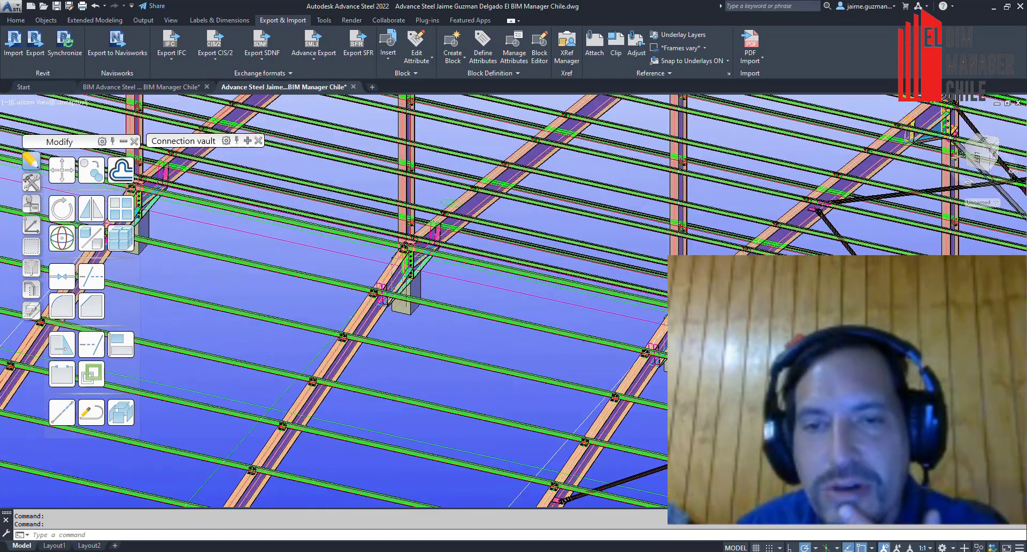
{"action": "scroll", "coordinate": [374, 262], "scroll_direction": "up", "scroll_amount": 2}
{"action": "scroll", "coordinate": [375, 262], "scroll_direction": "up", "scroll_amount": 2}
{"action": "scroll", "coordinate": [375, 263], "scroll_direction": "up", "scroll_amount": 2}
{"action": "scroll", "coordinate": [375, 263], "scroll_direction": "up", "scroll_amount": 2}
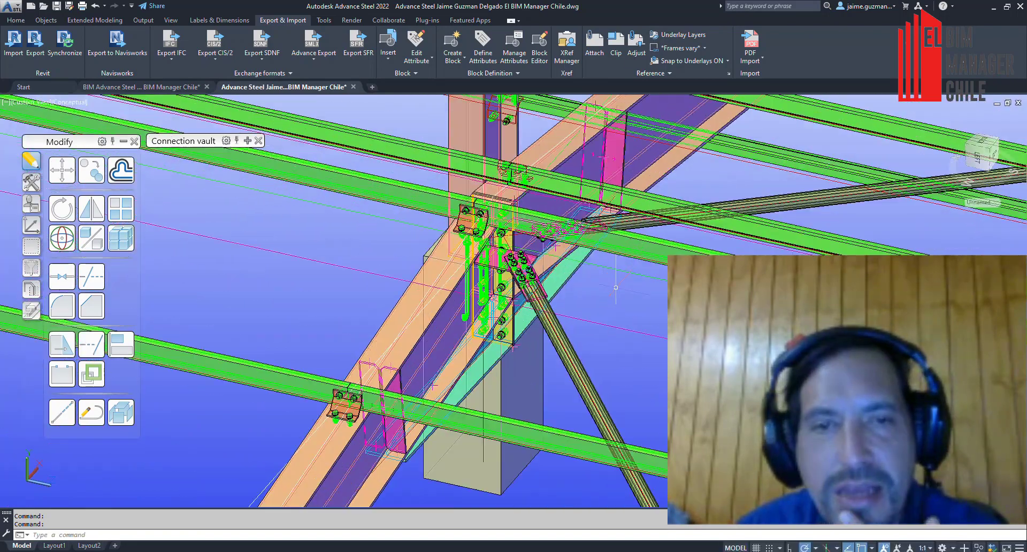
- Centre the bolted column connection, then orbit to inspect the apex haunch and full frame
{"action": "mouse_move", "coordinate": [616, 287]}
{"action": "middle_mouse_down"}
{"action": "mouse_move", "coordinate": [638, 317]}
{"action": "mouse_move", "coordinate": [715, 333]}
{"action": "middle_mouse_up"}
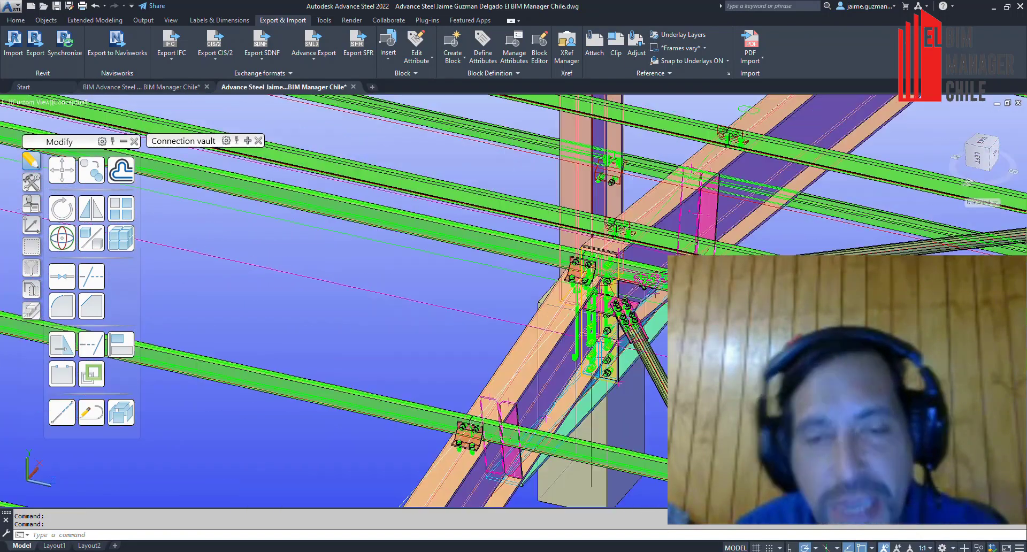
{"action": "scroll", "coordinate": [725, 115], "scroll_direction": "down", "scroll_amount": 1}
{"action": "scroll", "coordinate": [725, 115], "scroll_direction": "down", "scroll_amount": 2}
{"action": "scroll", "coordinate": [725, 115], "scroll_direction": "down", "scroll_amount": 1}
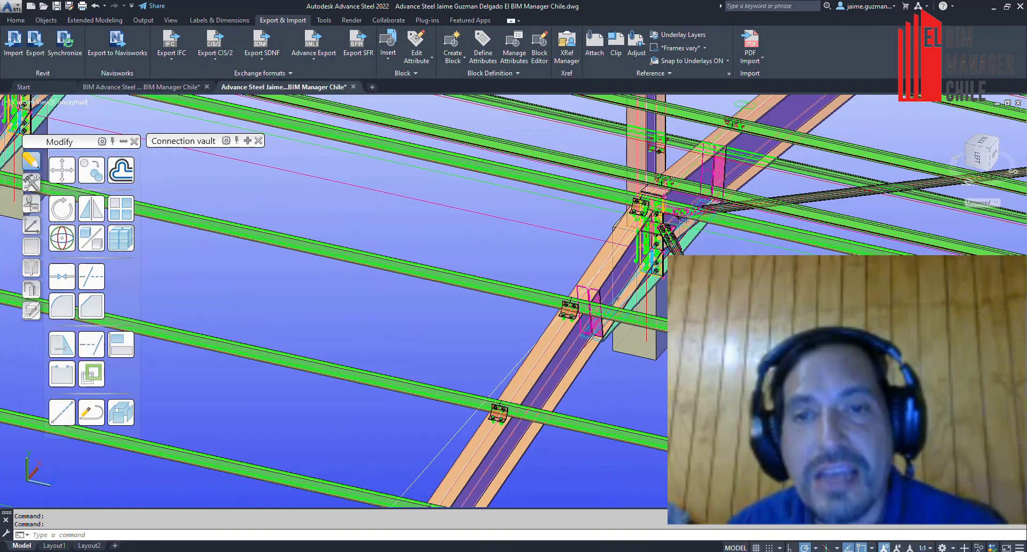
{"action": "middle_click_drag", "start_coordinate": [725, 115], "coordinate": [653, 220], "text": "shift"}
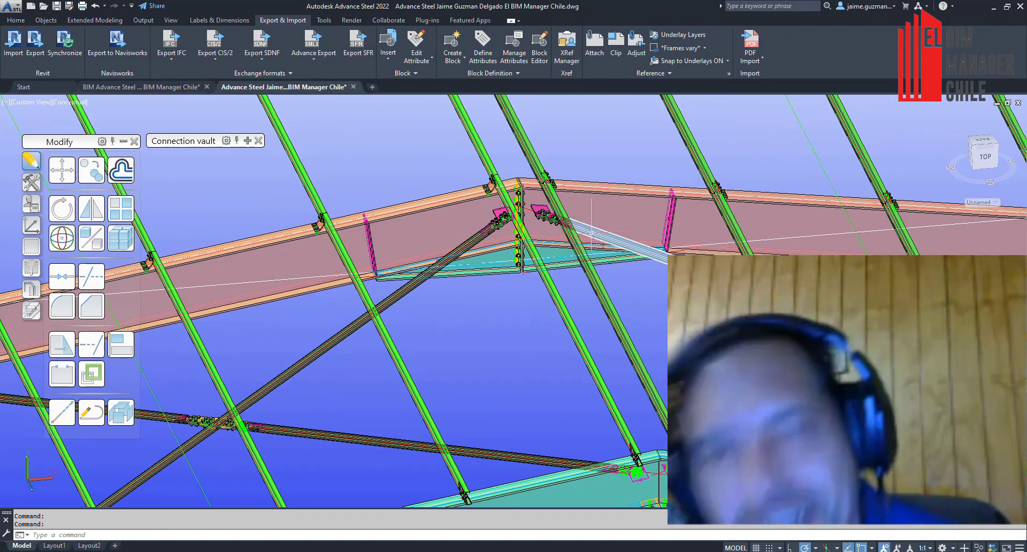
{"action": "scroll", "coordinate": [538, 314], "scroll_direction": "down", "scroll_amount": 3}
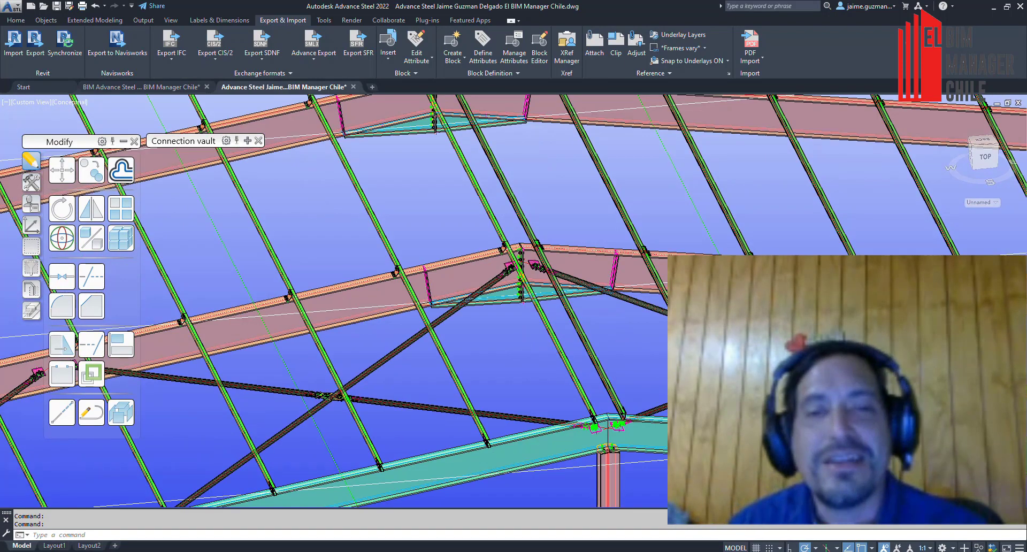
{"action": "scroll", "coordinate": [537, 314], "scroll_direction": "down", "scroll_amount": 3}
{"action": "mouse_move", "coordinate": [537, 314]}
{"action": "middle_mouse_down", "text": "shift"}
{"action": "mouse_move", "coordinate": [574, 387]}
{"action": "mouse_move", "coordinate": [584, 387]}
{"action": "middle_mouse_up", "text": "shift"}
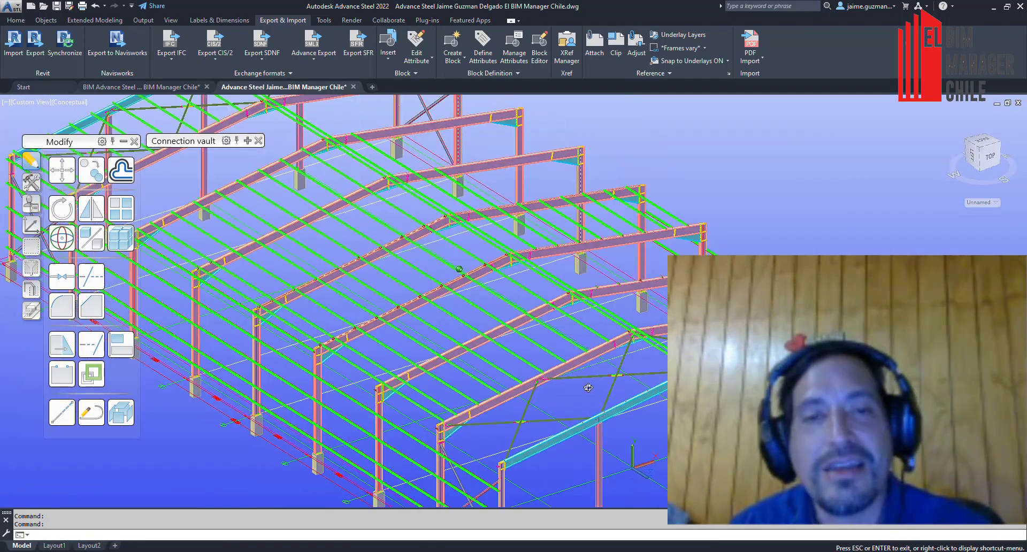
{"action": "scroll", "coordinate": [520, 423], "scroll_direction": "down", "scroll_amount": 5}
{"action": "scroll", "coordinate": [522, 396], "scroll_direction": "down", "scroll_amount": 2}
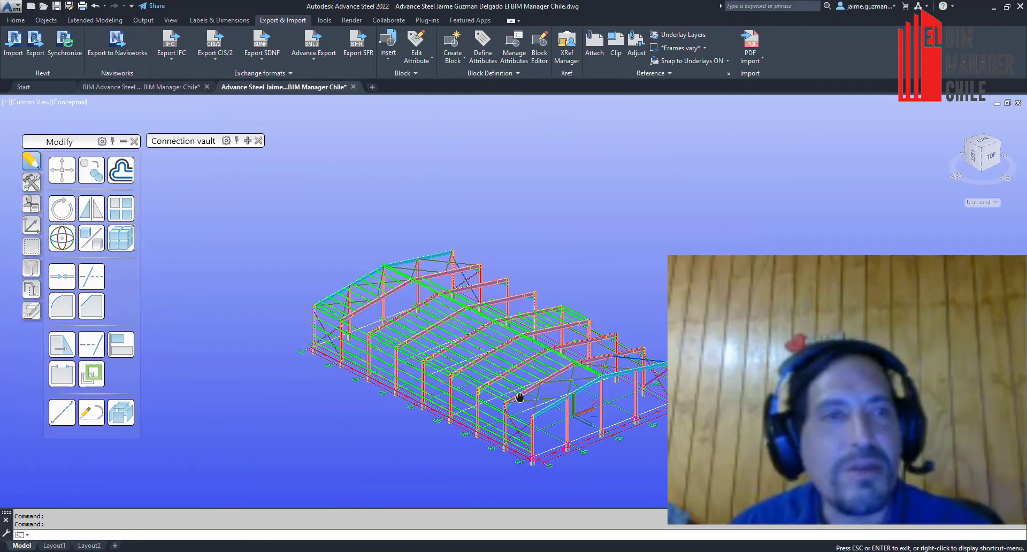
- Switch to the other open drawing and erase its stray points
{"action": "key", "text": "ctrl+Tab"}
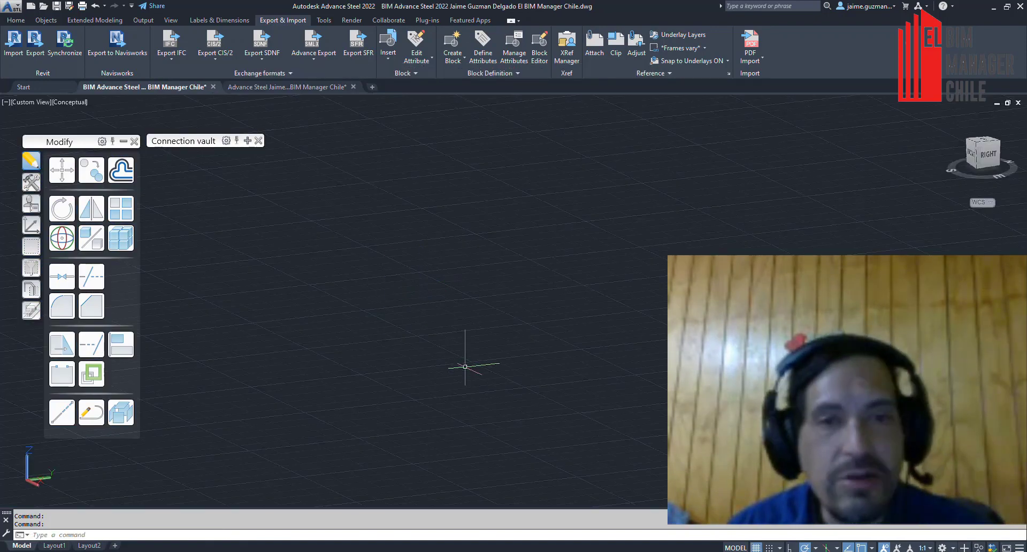
{"action": "middle_click_drag", "start_coordinate": [473, 375], "coordinate": [637, 372], "text": "shift"}
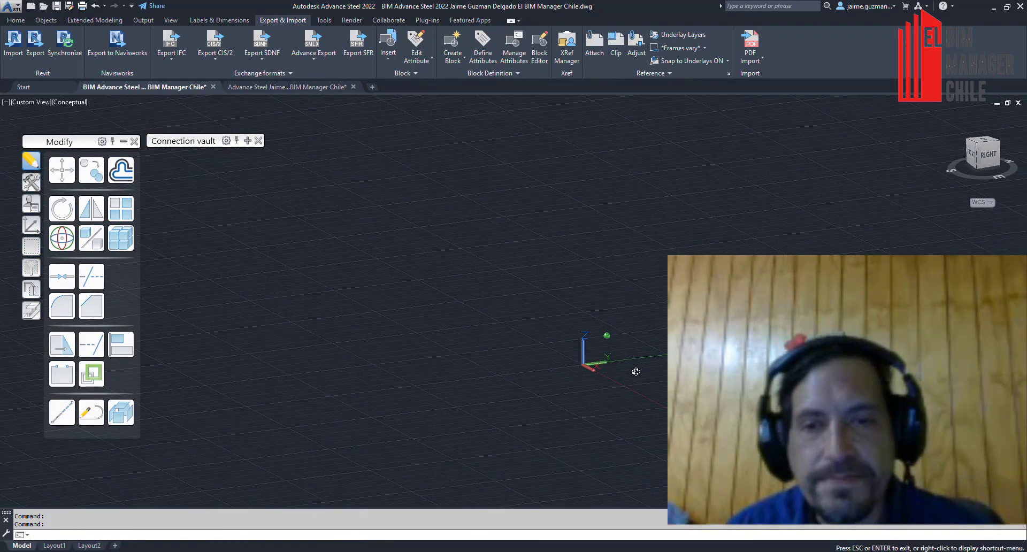
{"action": "mouse_move", "coordinate": [501, 328]}
{"action": "middle_mouse_down", "text": "shift"}
{"action": "mouse_move", "coordinate": [633, 409]}
{"action": "mouse_move", "coordinate": [658, 369]}
{"action": "middle_mouse_up", "text": "shift"}
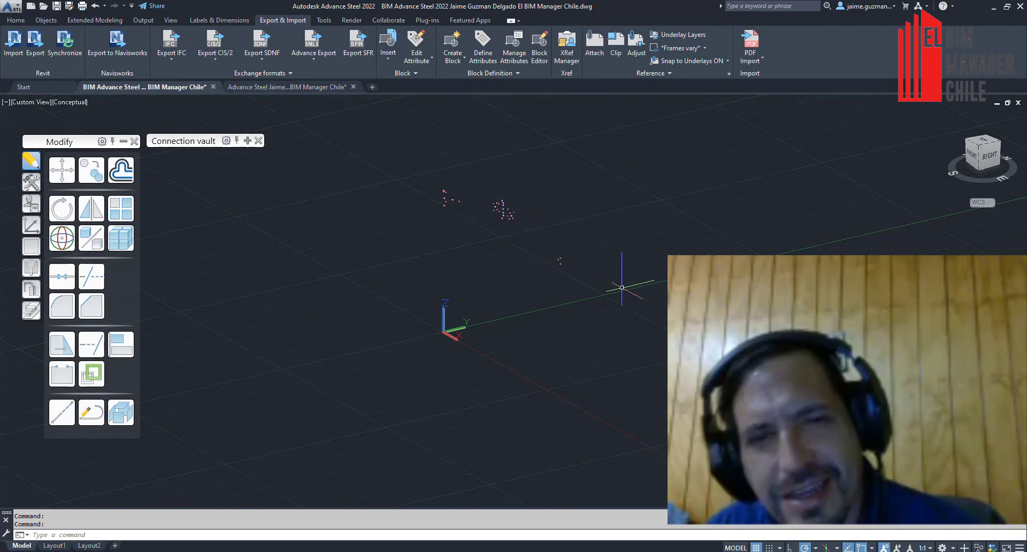
{"action": "left_click", "coordinate": [609, 282]}
{"action": "left_click", "coordinate": [413, 139]}
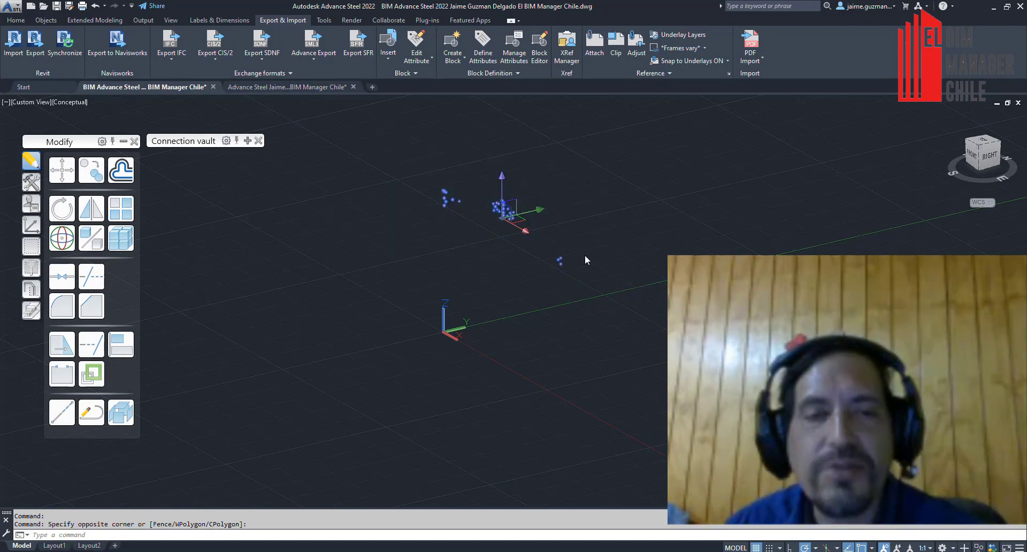
{"action": "key", "text": "Delete"}
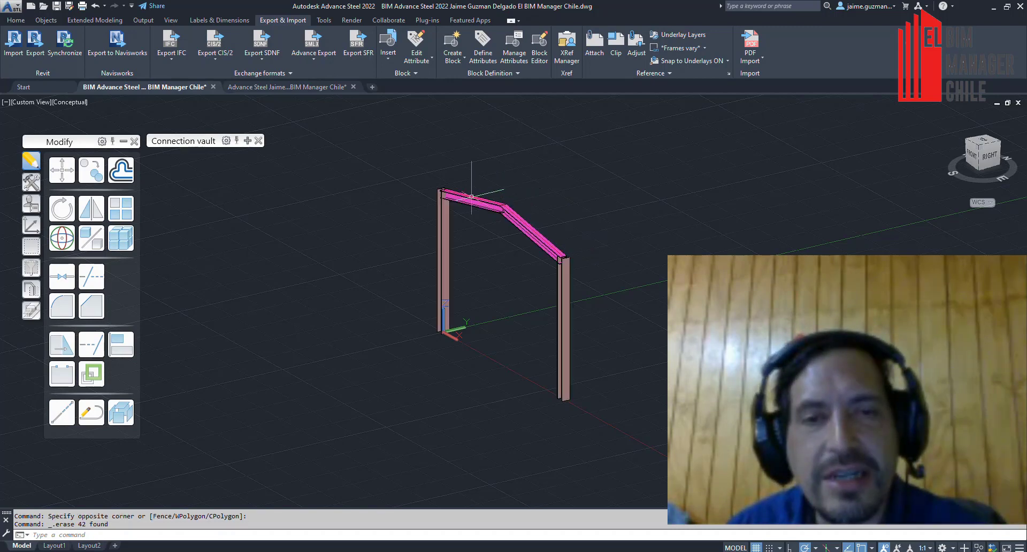
- Window-select and erase the four portal frame members, leaving the model empty
{"action": "scroll", "coordinate": [472, 197], "scroll_direction": "up", "scroll_amount": 2}
{"action": "scroll", "coordinate": [538, 333], "scroll_direction": "up", "scroll_amount": 2}
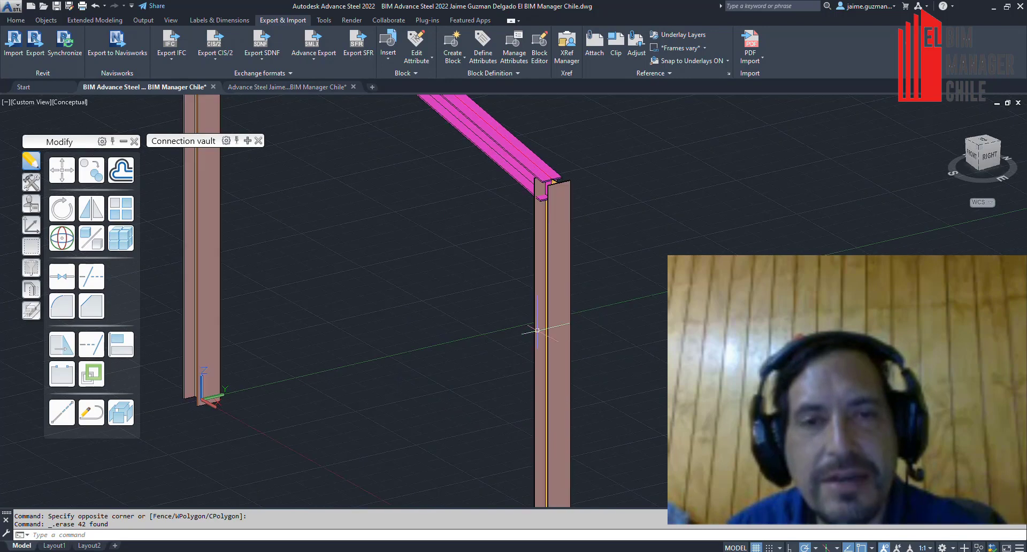
{"action": "scroll", "coordinate": [538, 332], "scroll_direction": "down", "scroll_amount": 3}
{"action": "left_click", "coordinate": [697, 456]}
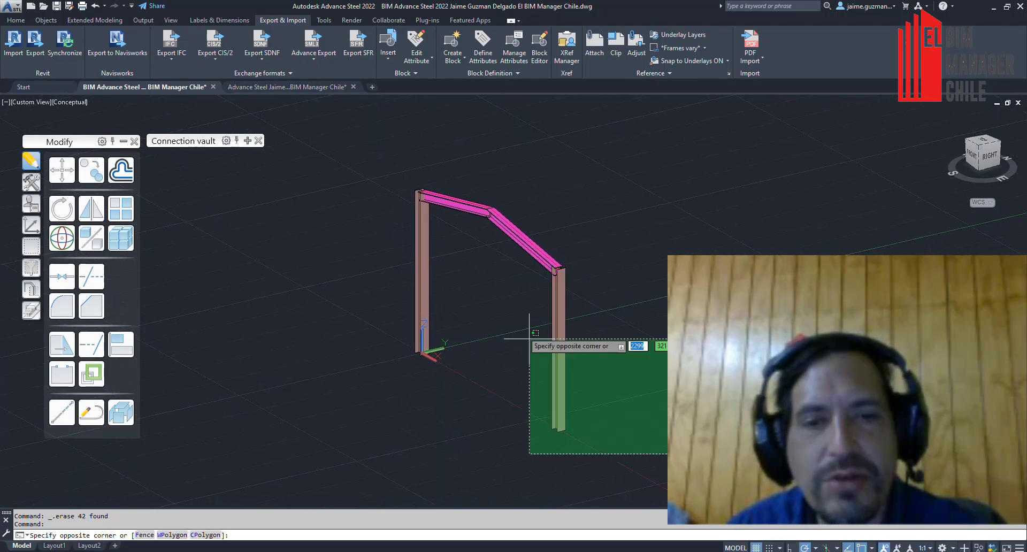
{"action": "left_click", "coordinate": [388, 152]}
{"action": "key", "text": "Delete"}
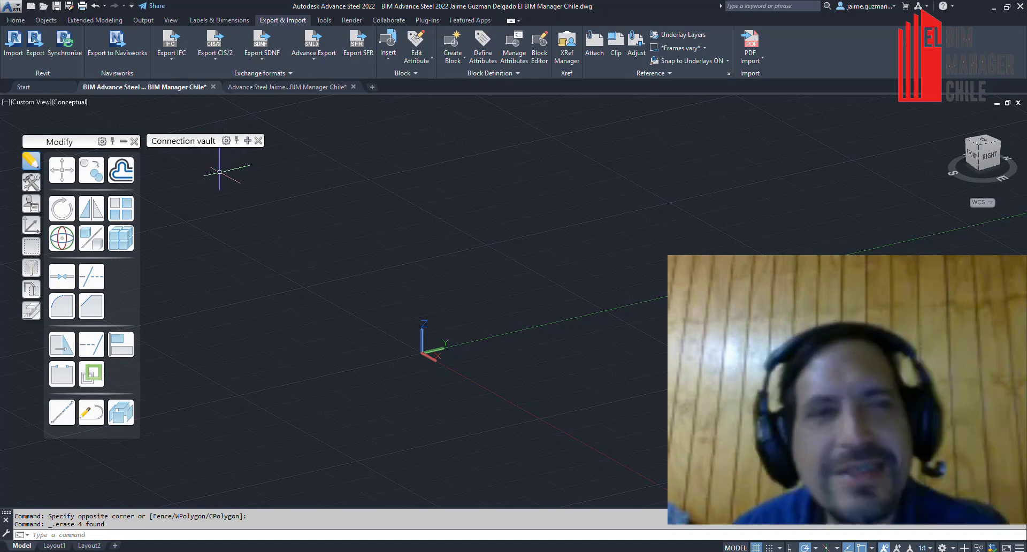
{"action": "left_click", "coordinate": [17, 21]}
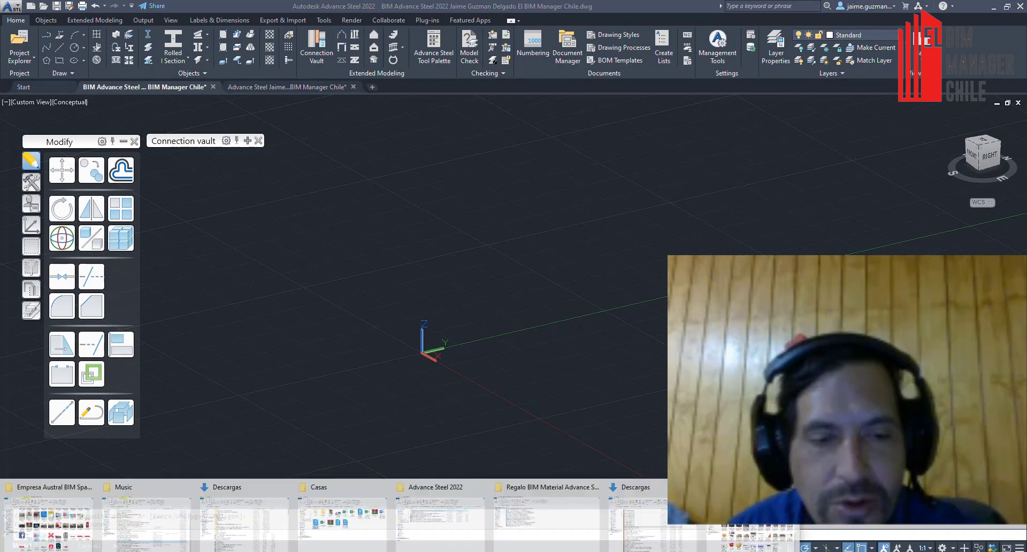
- Open the AS-C10 Lo Nuevo PDF from the gift material folder, then minimize the folder window
{"action": "left_click", "coordinate": [558, 511]}
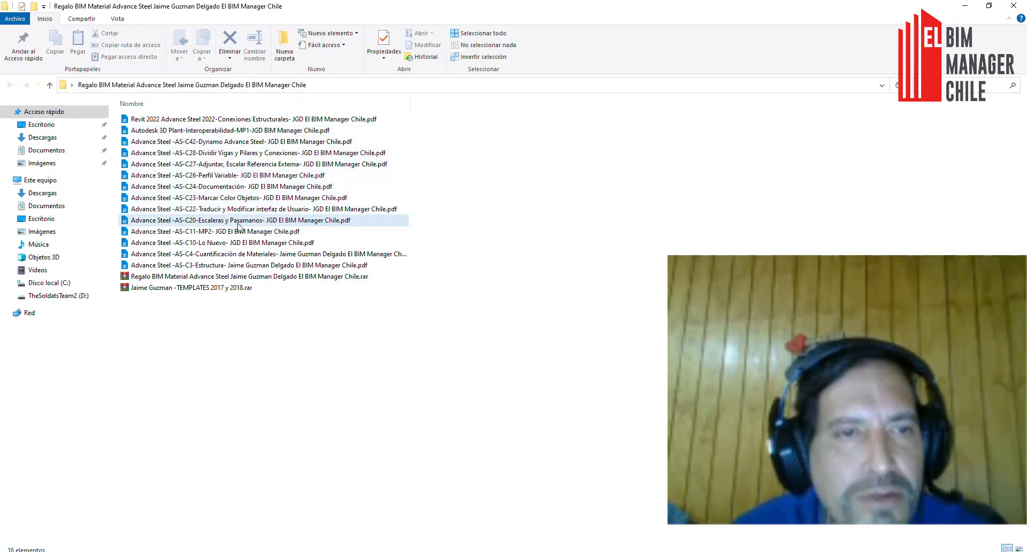
{"action": "double_click", "coordinate": [229, 243]}
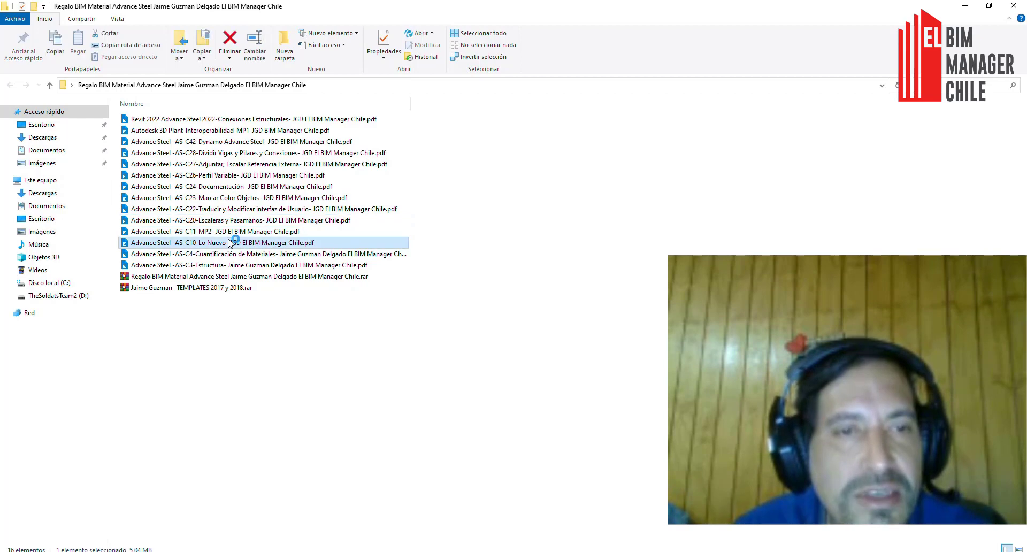
{"action": "left_click", "coordinate": [965, 7]}
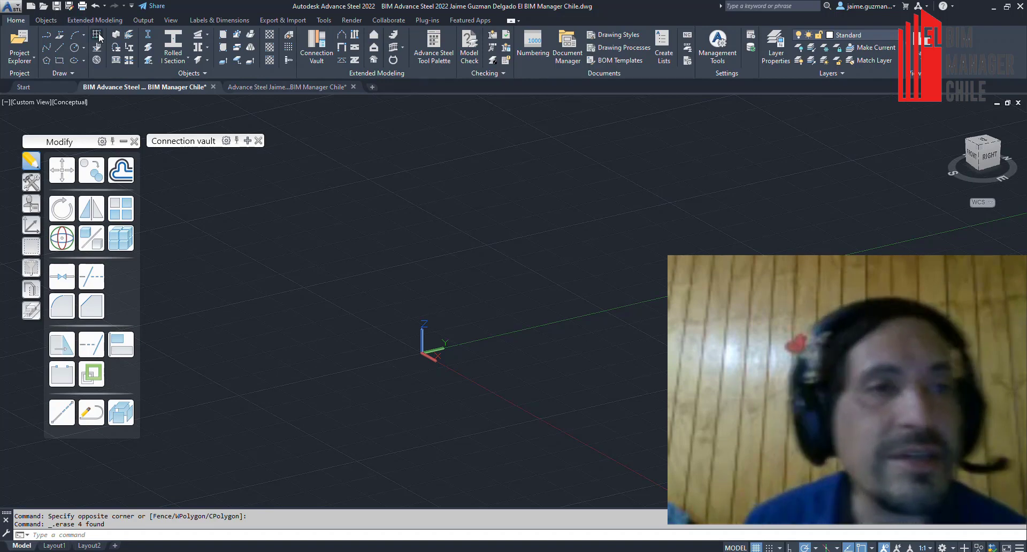
- Start the Portal Frame command from Extended Modeling and tilt the view around the origin
{"action": "left_click", "coordinate": [95, 20]}
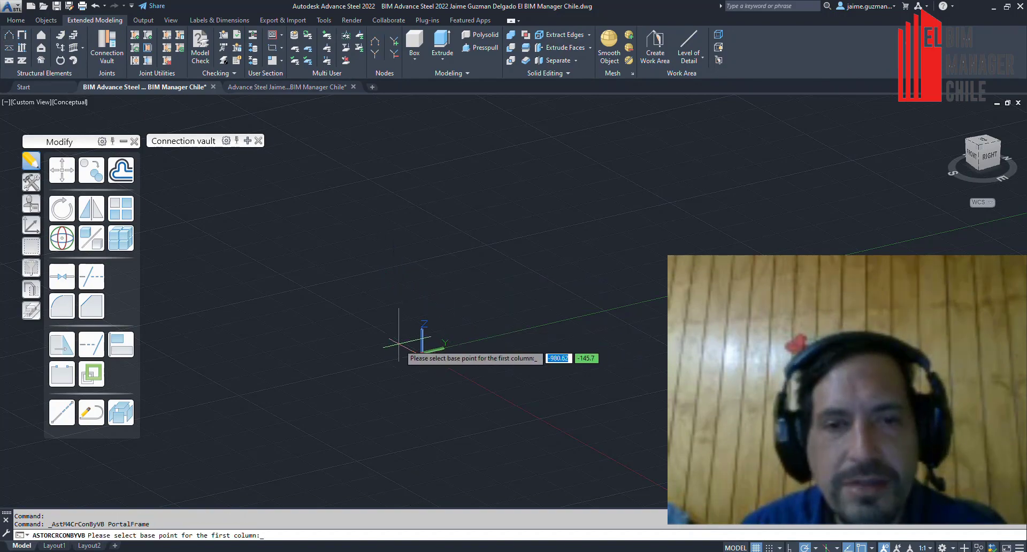
{"action": "middle_click_drag", "start_coordinate": [515, 431], "coordinate": [486, 375], "text": "shift"}
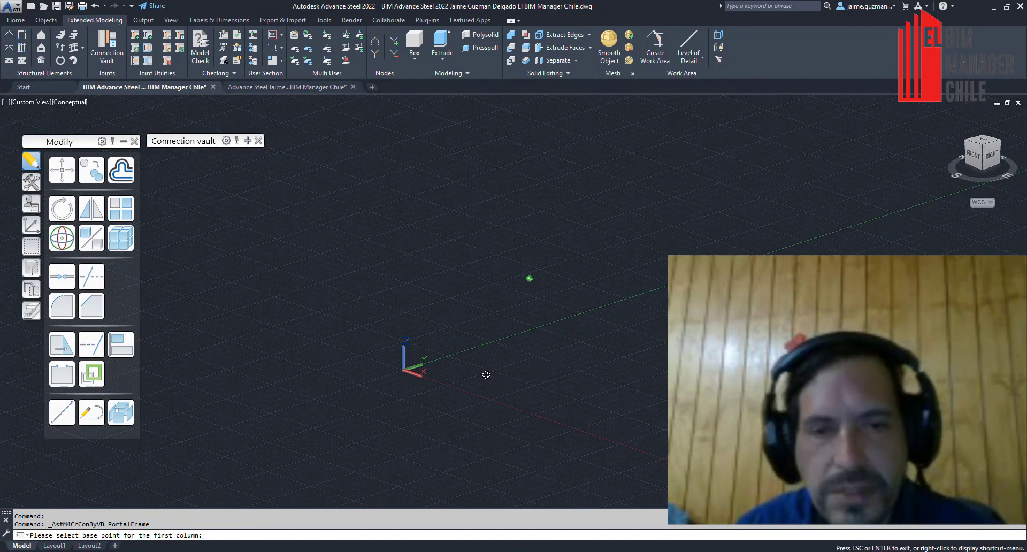
{"action": "middle_click_drag", "start_coordinate": [502, 407], "coordinate": [428, 348], "text": "shift"}
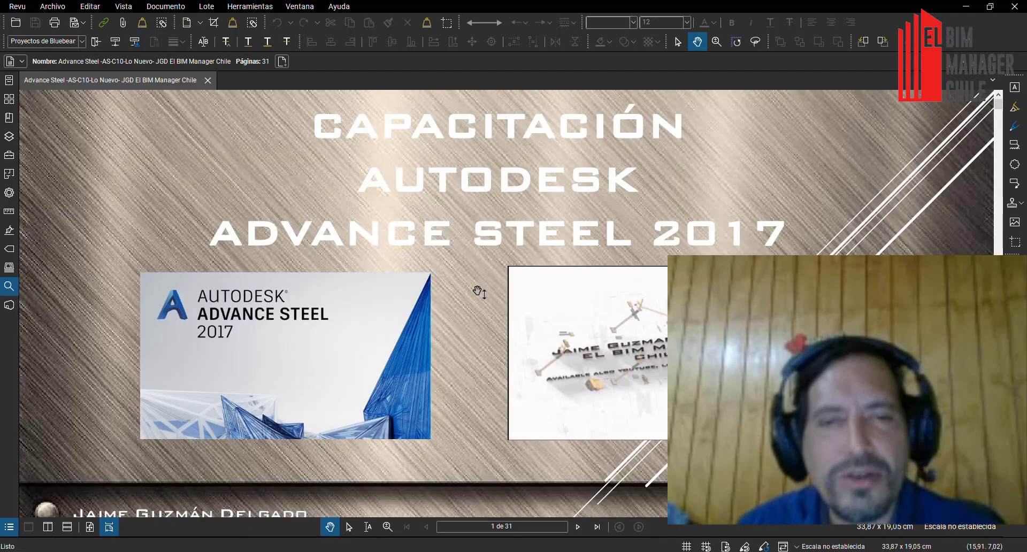
- Scroll the Advance Steel 2017 training PDF from the cover down to page 8 of 31
{"action": "scroll", "coordinate": [479, 291], "scroll_direction": "down", "scroll_amount": 3}
{"action": "scroll", "coordinate": [479, 292], "scroll_direction": "down", "scroll_amount": 3}
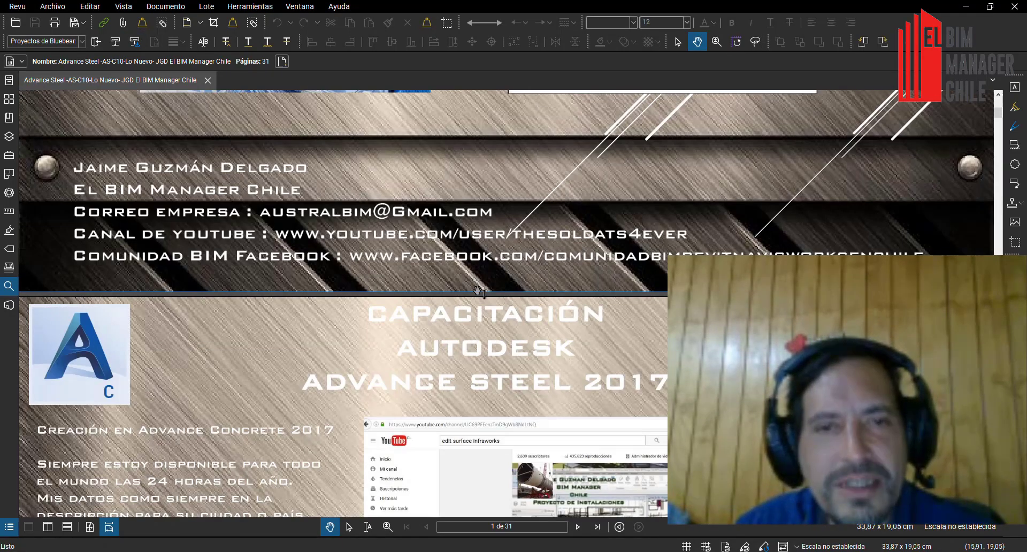
{"action": "scroll", "coordinate": [478, 292], "scroll_direction": "down", "scroll_amount": 3}
{"action": "scroll", "coordinate": [498, 310], "scroll_direction": "down", "scroll_amount": 4}
{"action": "scroll", "coordinate": [508, 342], "scroll_direction": "down", "scroll_amount": 3}
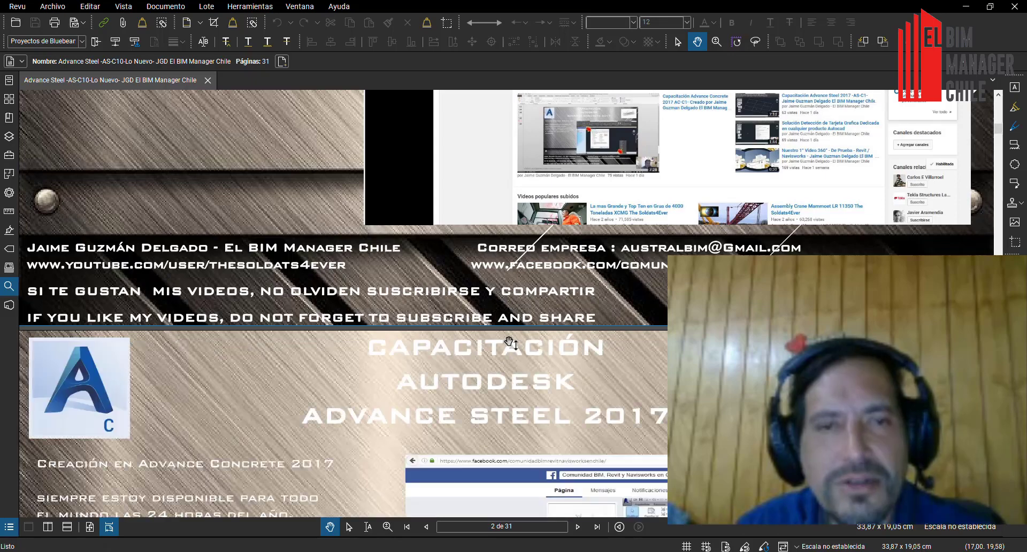
{"action": "scroll", "coordinate": [511, 342], "scroll_direction": "down", "scroll_amount": 3}
{"action": "scroll", "coordinate": [509, 343], "scroll_direction": "down", "scroll_amount": 3}
{"action": "scroll", "coordinate": [412, 363], "scroll_direction": "down", "scroll_amount": 2}
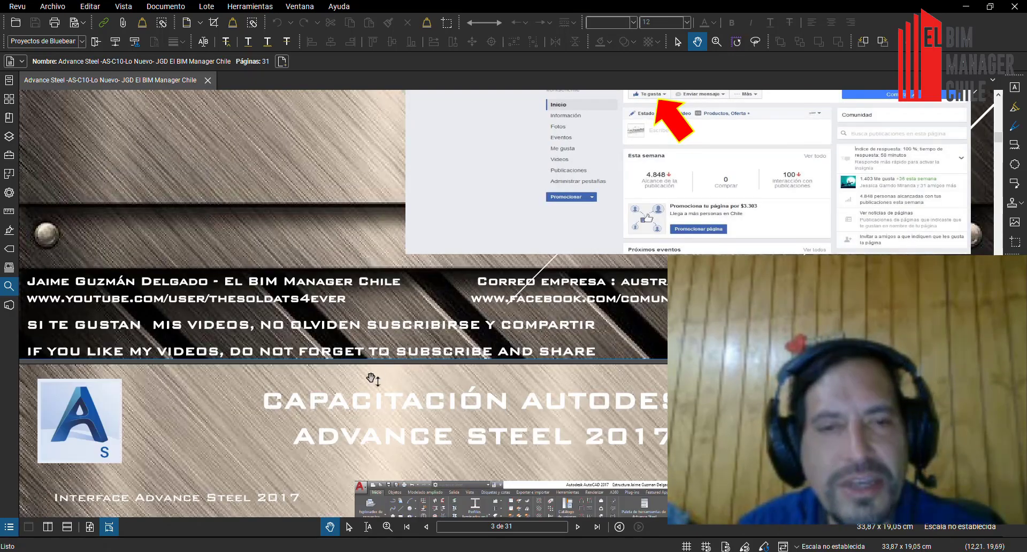
{"action": "scroll", "coordinate": [373, 380], "scroll_direction": "down", "scroll_amount": 3}
{"action": "scroll", "coordinate": [374, 378], "scroll_direction": "down", "scroll_amount": 3}
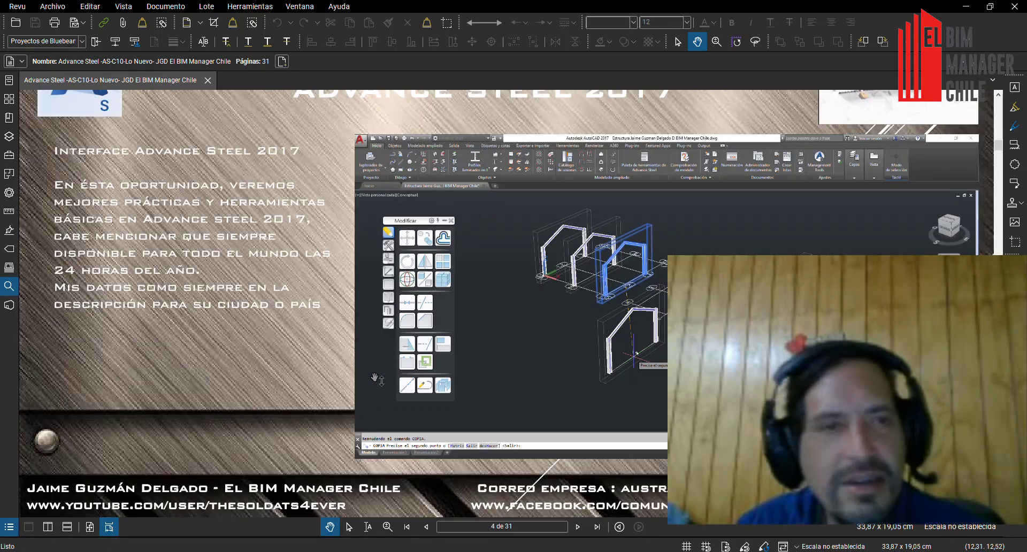
{"action": "scroll", "coordinate": [311, 398], "scroll_direction": "down", "scroll_amount": 3}
{"action": "scroll", "coordinate": [310, 398], "scroll_direction": "down", "scroll_amount": 5}
{"action": "scroll", "coordinate": [313, 397], "scroll_direction": "down", "scroll_amount": 3}
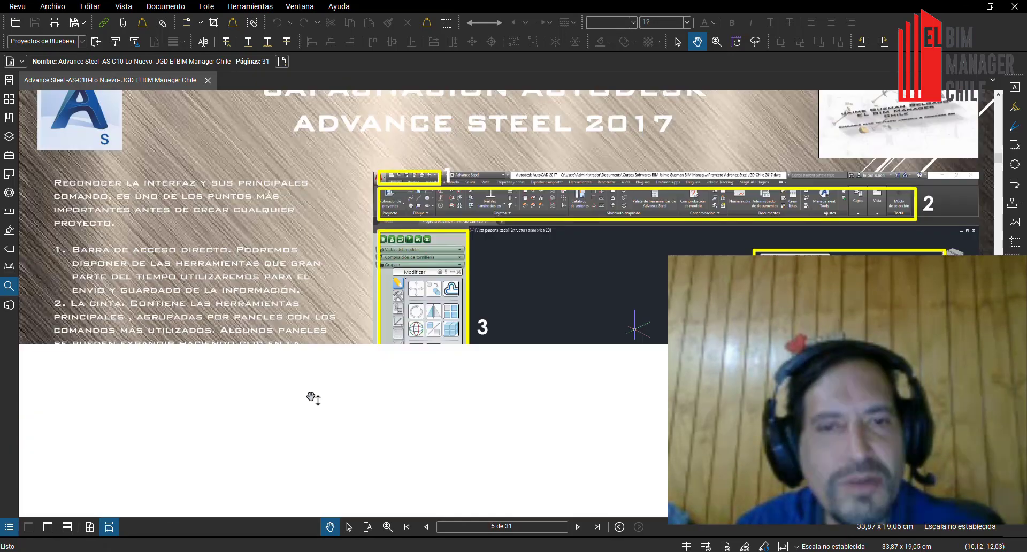
{"action": "scroll", "coordinate": [315, 396], "scroll_direction": "down", "scroll_amount": 3}
{"action": "scroll", "coordinate": [328, 374], "scroll_direction": "down", "scroll_amount": 6}
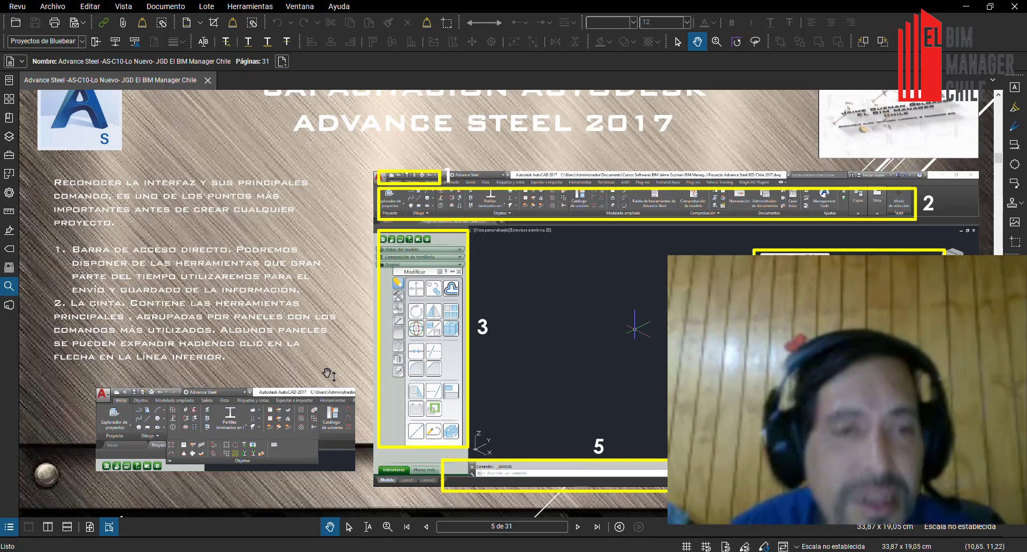
{"action": "scroll", "coordinate": [271, 380], "scroll_direction": "down", "scroll_amount": 3}
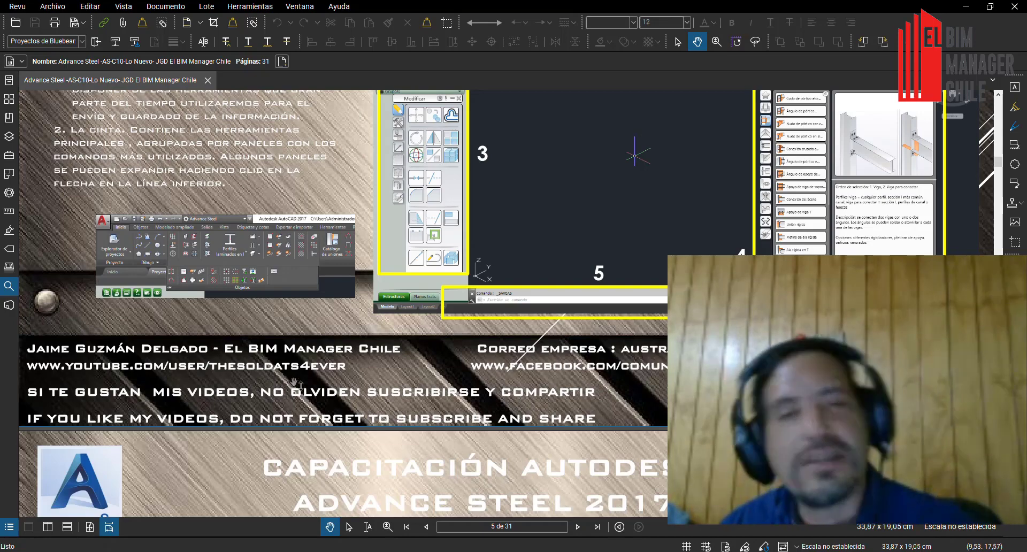
{"action": "scroll", "coordinate": [294, 383], "scroll_direction": "down", "scroll_amount": 3}
{"action": "scroll", "coordinate": [307, 383], "scroll_direction": "down", "scroll_amount": 3}
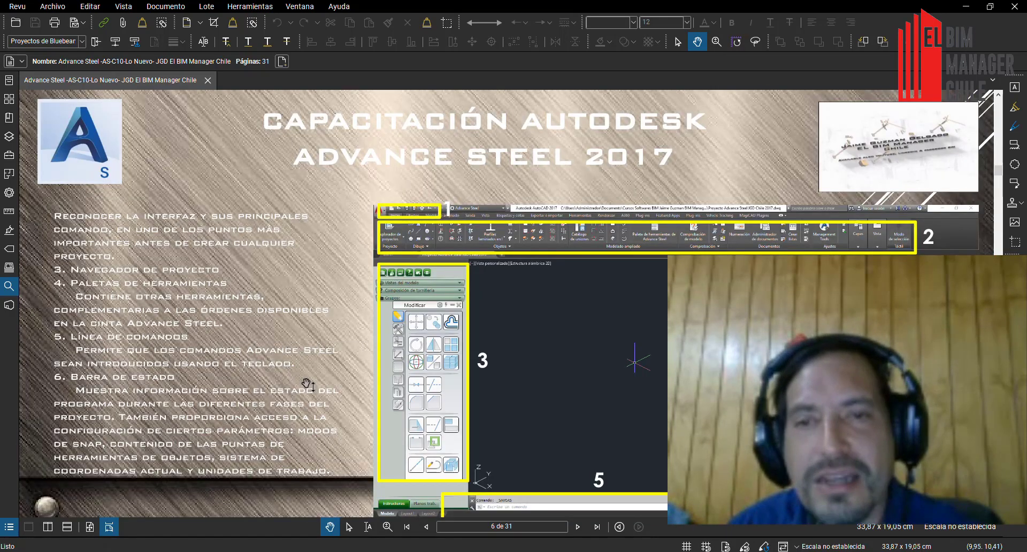
{"action": "scroll", "coordinate": [307, 384], "scroll_direction": "down", "scroll_amount": 3}
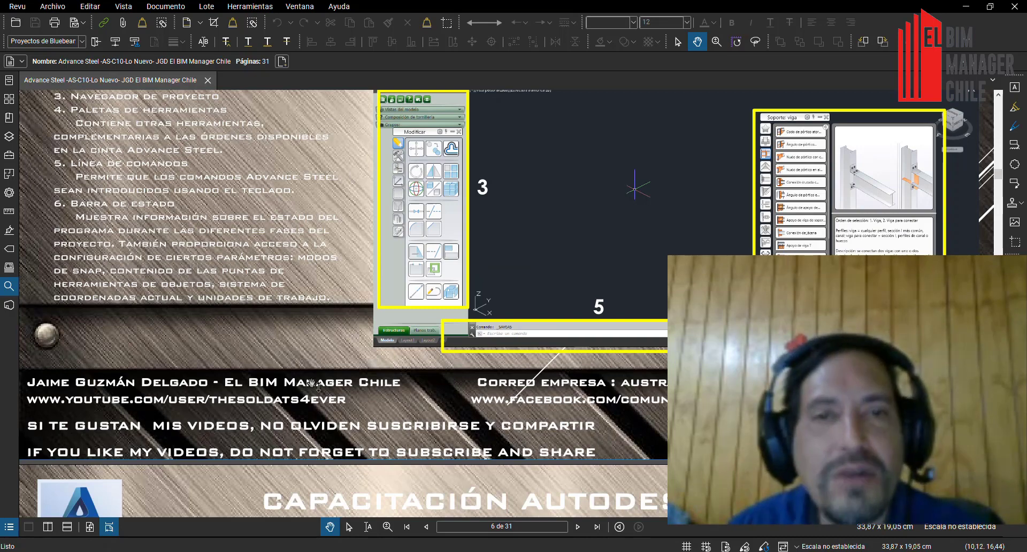
{"action": "scroll", "coordinate": [321, 388], "scroll_direction": "down", "scroll_amount": 6}
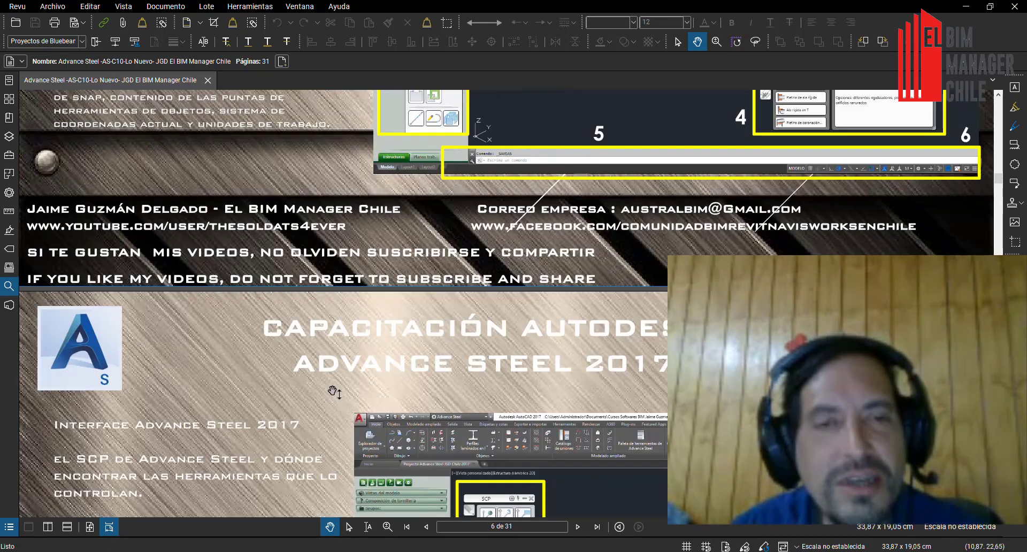
{"action": "scroll", "coordinate": [337, 389], "scroll_direction": "down", "scroll_amount": 1, "text": "ctrl"}
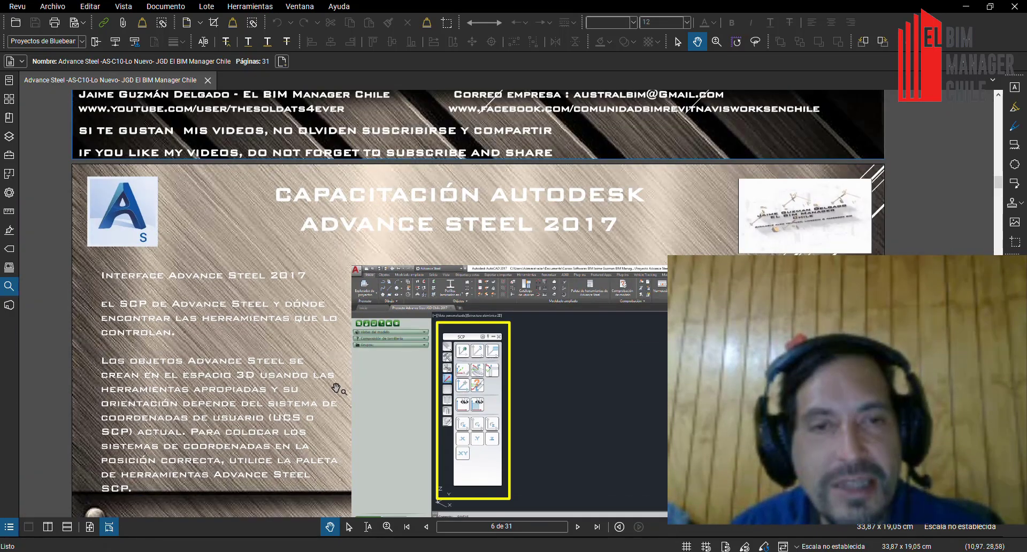
{"action": "scroll", "coordinate": [375, 364], "scroll_direction": "down", "scroll_amount": 1}
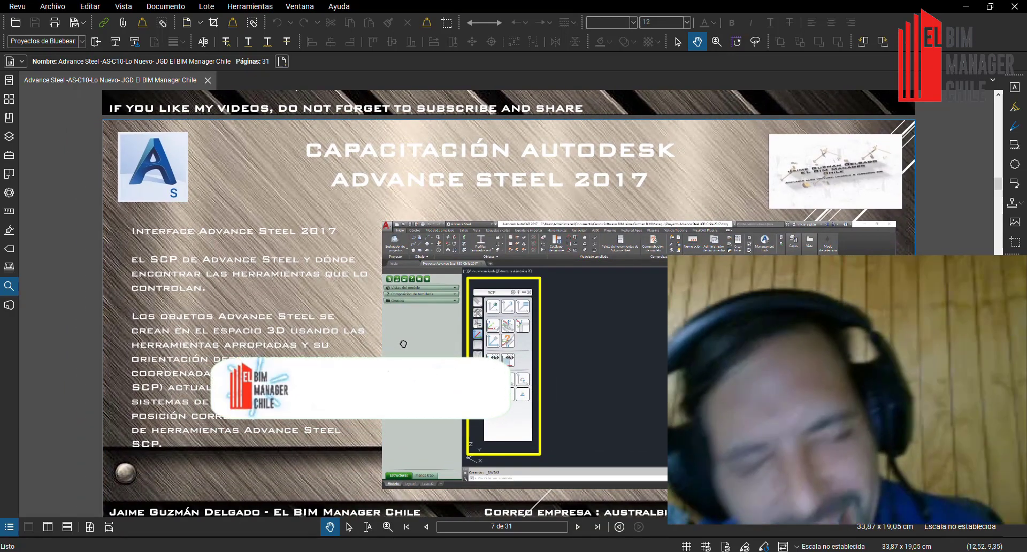
{"action": "scroll", "coordinate": [404, 346], "scroll_direction": "down", "scroll_amount": 3}
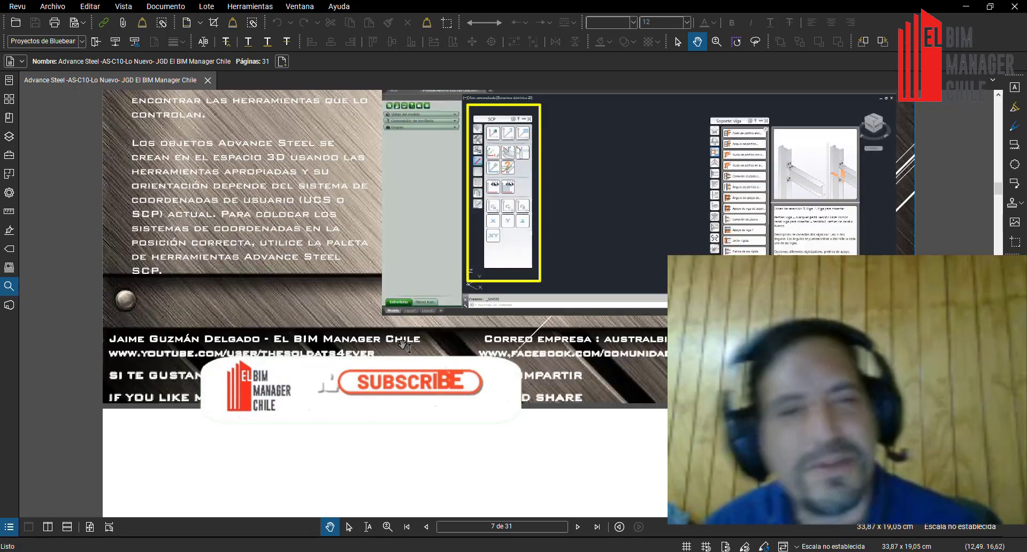
{"action": "scroll", "coordinate": [404, 347], "scroll_direction": "down", "scroll_amount": 3}
{"action": "scroll", "coordinate": [404, 346], "scroll_direction": "down", "scroll_amount": 5}
{"action": "scroll", "coordinate": [404, 346], "scroll_direction": "down", "scroll_amount": 2}
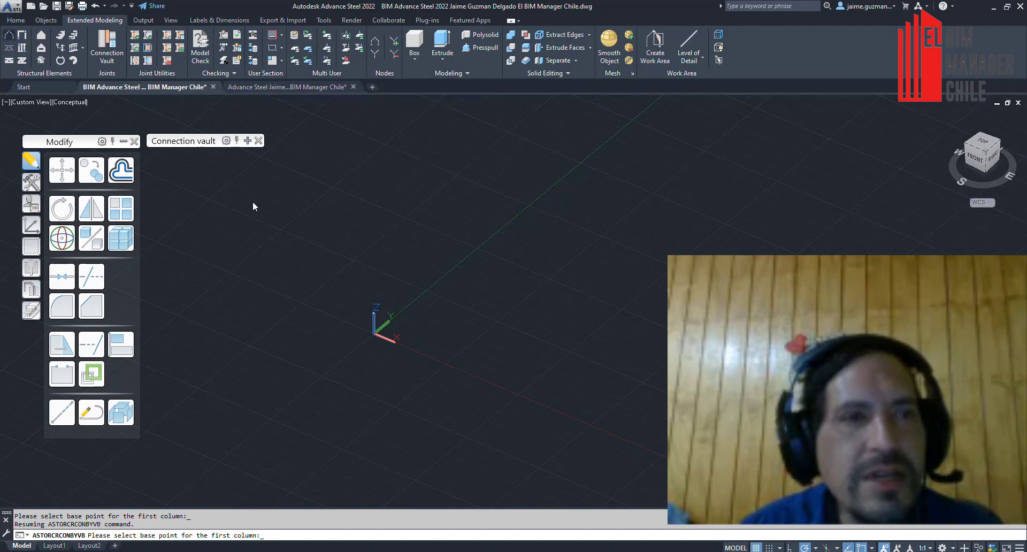
- Place a trial portal frame by picking the column base, column top and apex points
{"action": "left_click", "coordinate": [393, 317]}
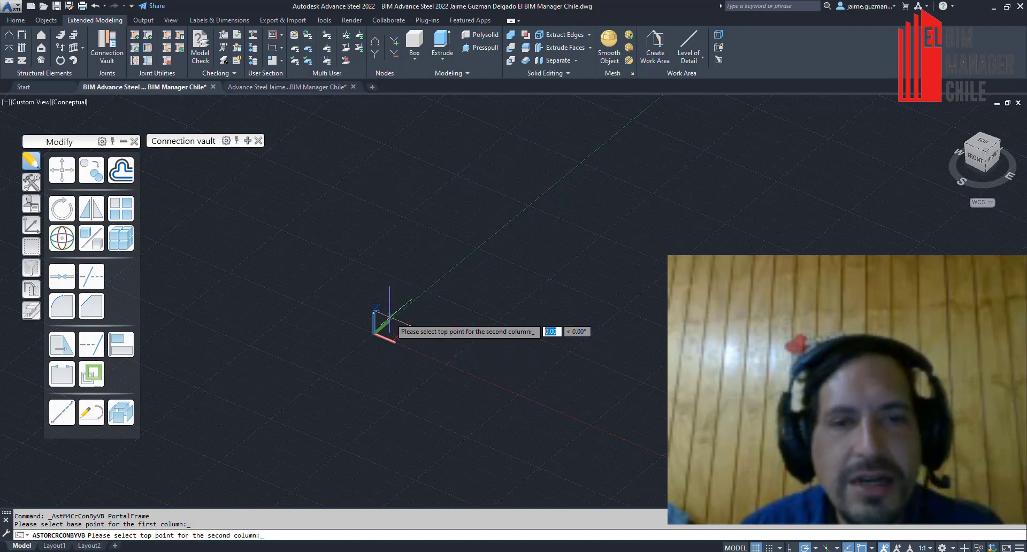
{"action": "left_click", "coordinate": [455, 345]}
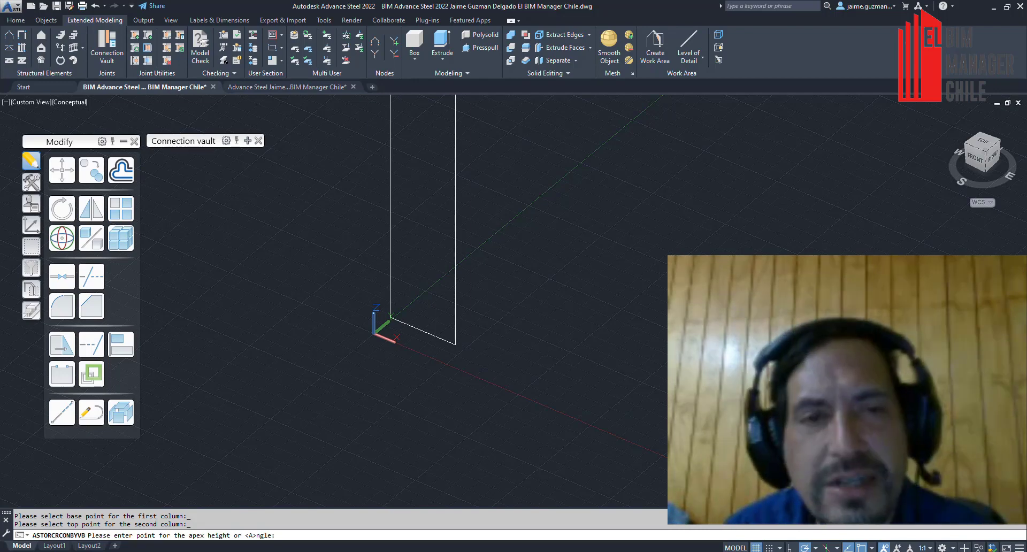
{"action": "left_click", "coordinate": [551, 241]}
{"action": "left_click", "coordinate": [579, 242]}
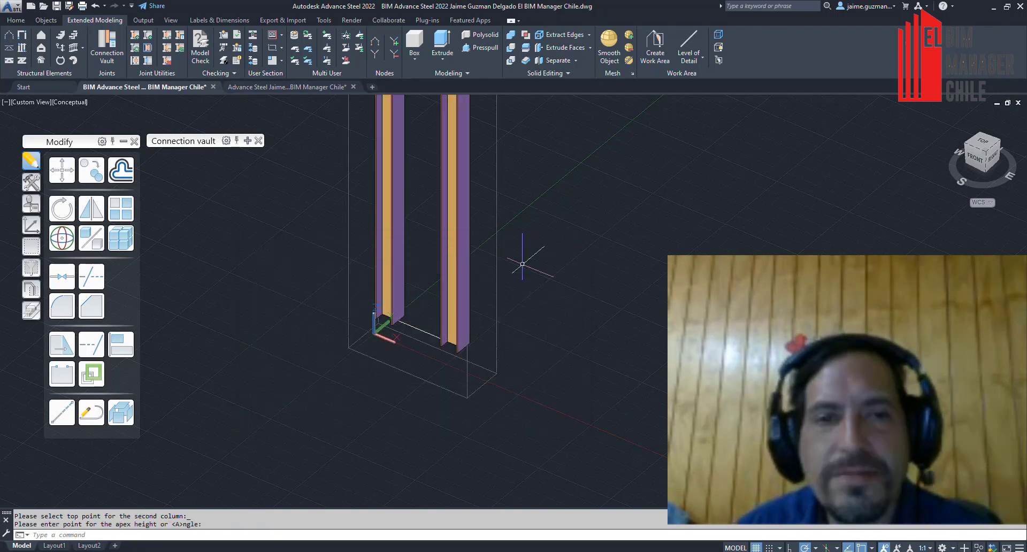
- Window-select the trial frame and delete all its members
{"action": "scroll", "coordinate": [527, 256], "scroll_direction": "down", "scroll_amount": 4}
{"action": "left_click", "coordinate": [615, 457]}
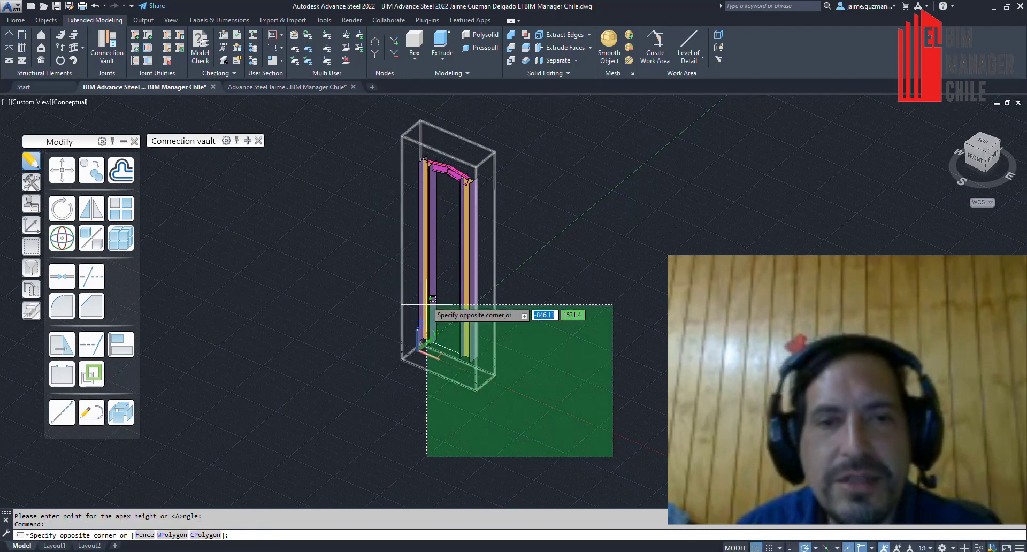
{"action": "left_click", "coordinate": [380, 149]}
{"action": "key", "text": "Delete"}
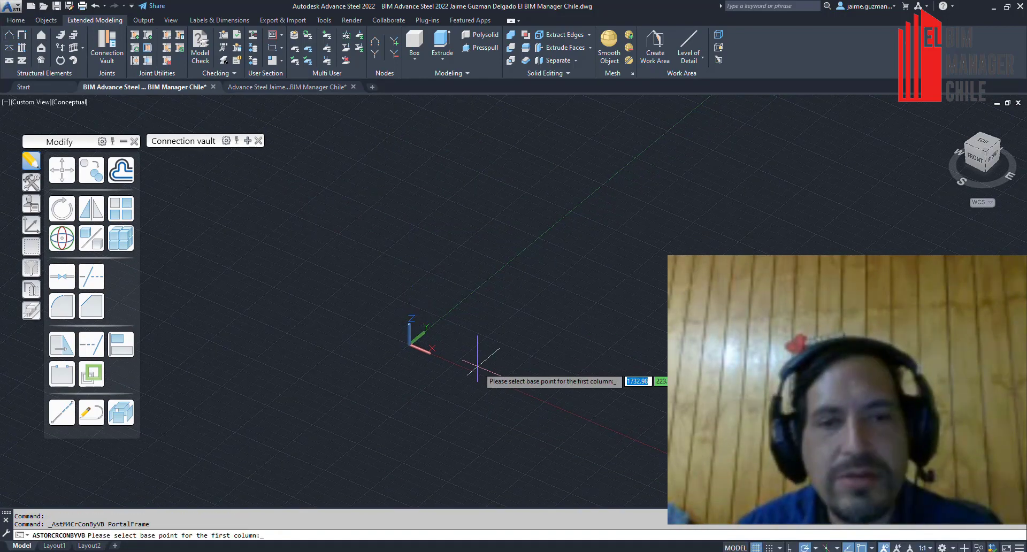
- Pick a new column base and apex height to finish the portal frame, then view it
{"action": "left_click", "coordinate": [434, 335]}
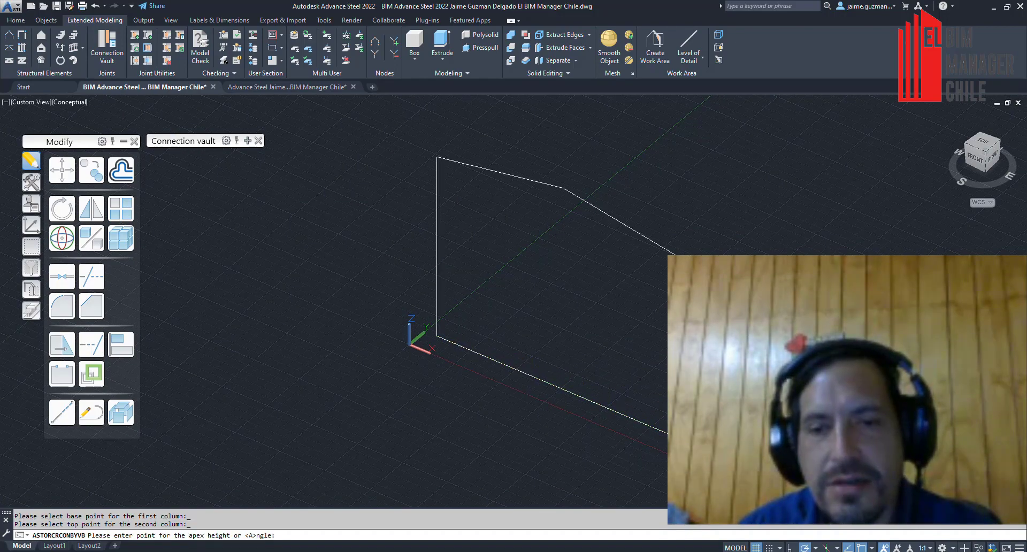
{"action": "left_click", "coordinate": [584, 305]}
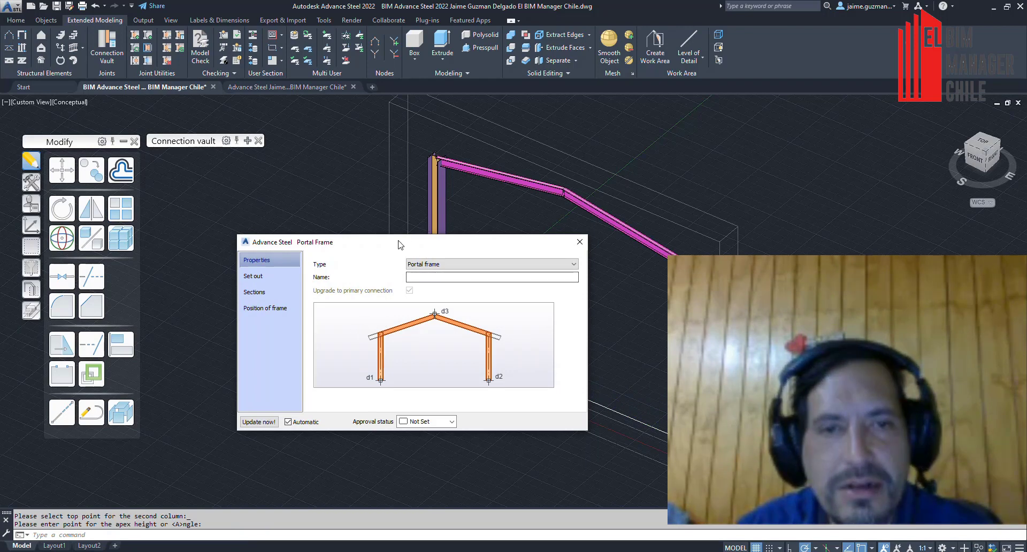
{"action": "left_click_drag", "start_coordinate": [398, 244], "coordinate": [229, 250]}
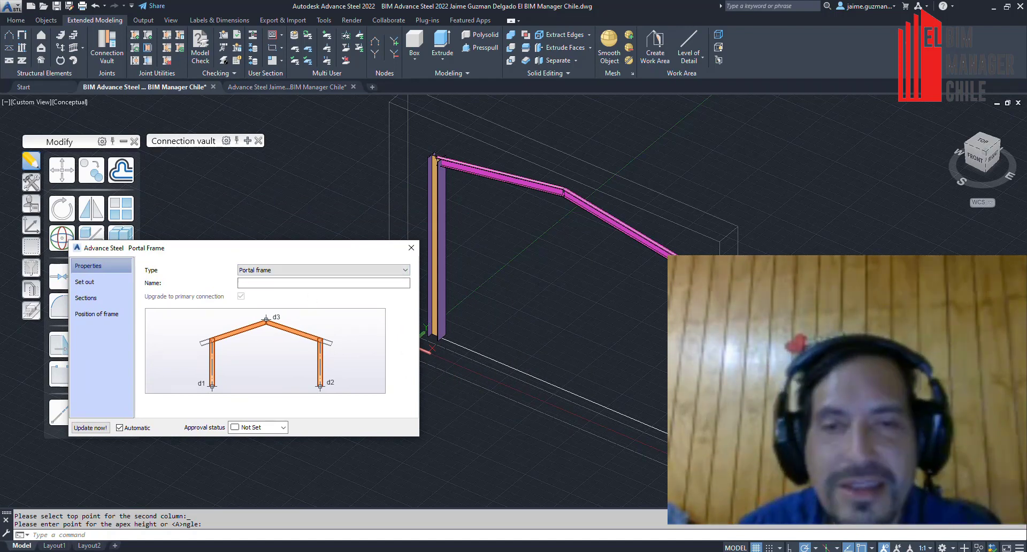
{"action": "scroll", "coordinate": [579, 371], "scroll_direction": "up", "scroll_amount": 3}
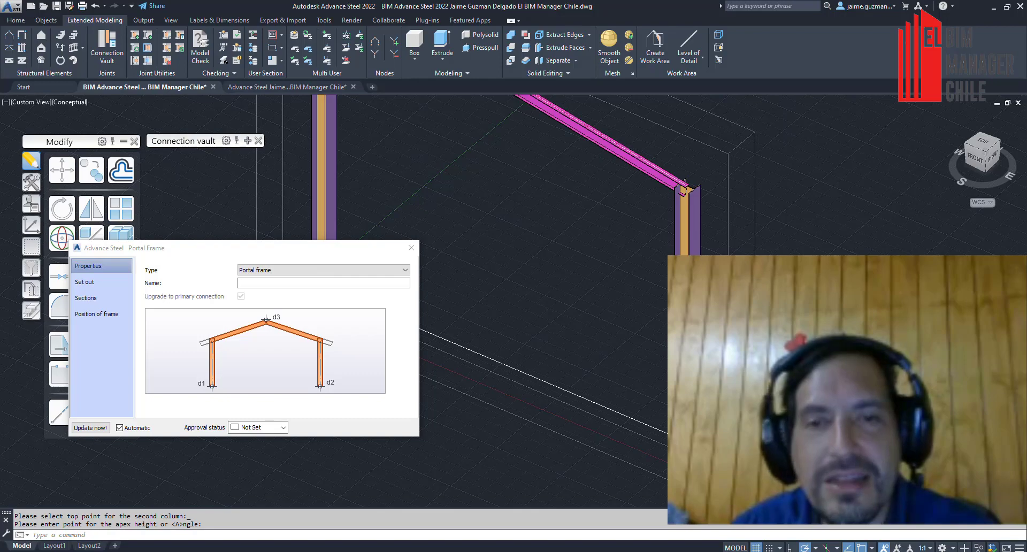
{"action": "key", "text": "Return"}
{"action": "mouse_move", "coordinate": [587, 326]}
{"action": "middle_mouse_down", "text": "shift"}
{"action": "mouse_move", "coordinate": [621, 322]}
{"action": "mouse_move", "coordinate": [599, 321]}
{"action": "mouse_move", "coordinate": [615, 300]}
{"action": "middle_mouse_up", "text": "shift"}
{"action": "scroll", "coordinate": [620, 322], "scroll_direction": "down", "scroll_amount": 3}
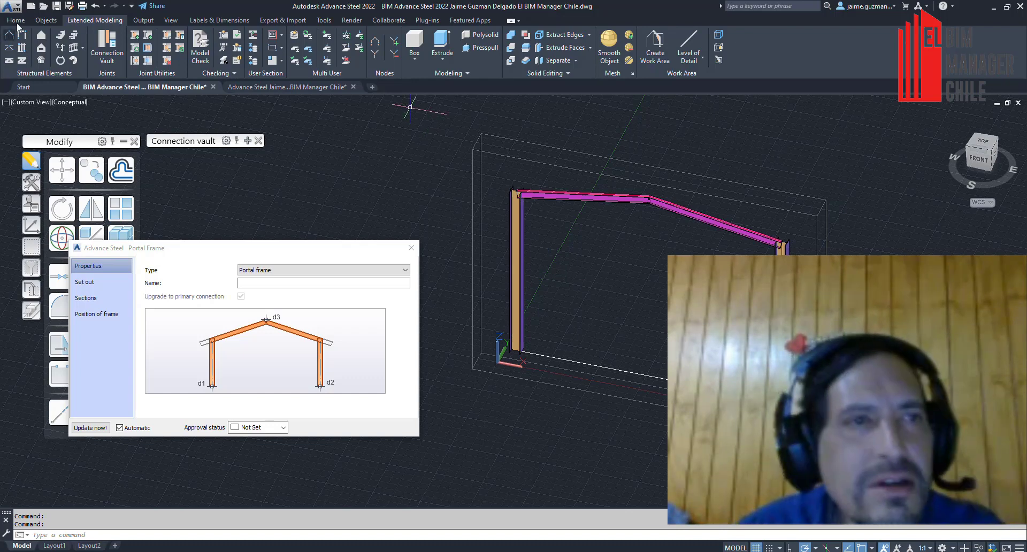
- Open Management Tools from the Home tab, view its Options page, and close it
{"action": "left_click", "coordinate": [16, 22]}
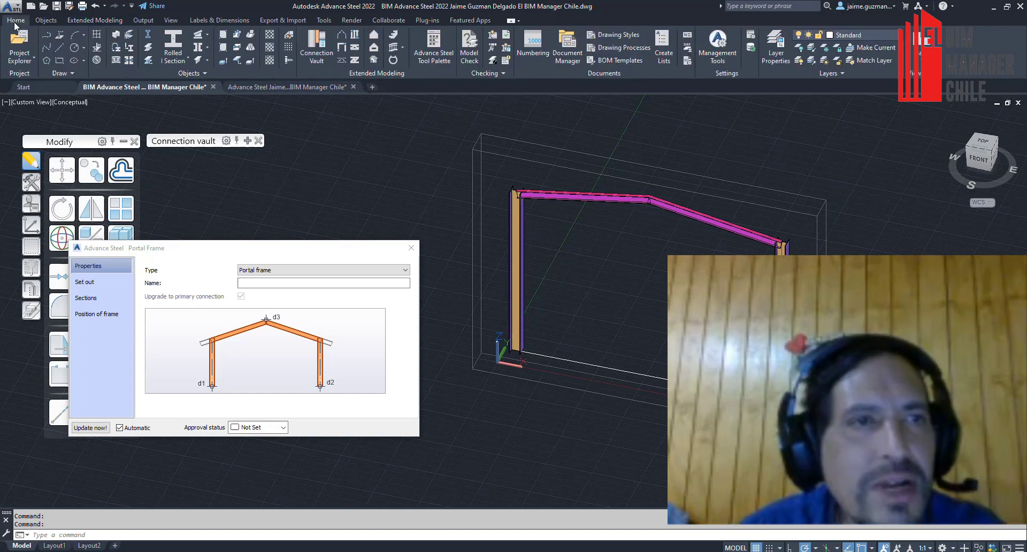
{"action": "left_click", "coordinate": [730, 58]}
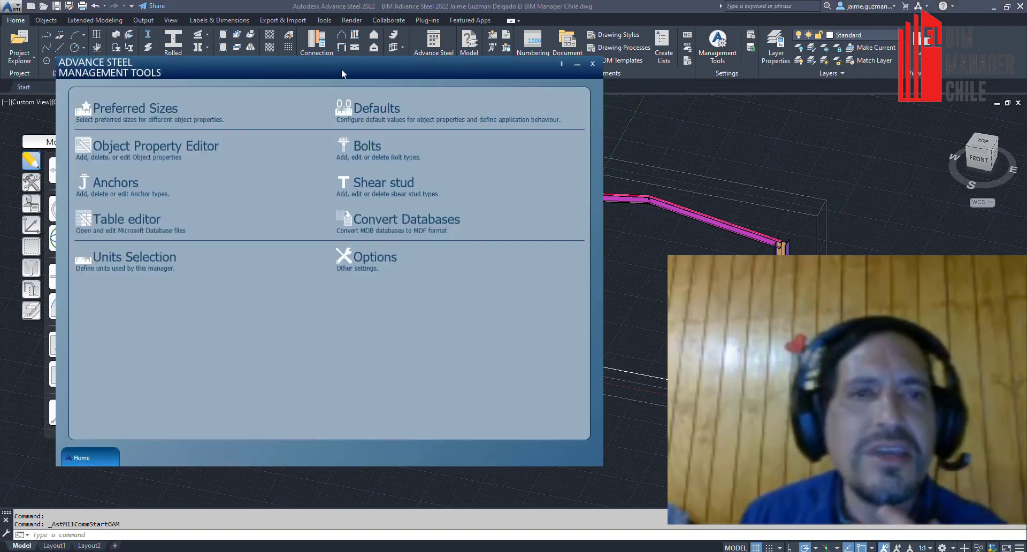
{"action": "left_click_drag", "start_coordinate": [341, 69], "coordinate": [357, 95]}
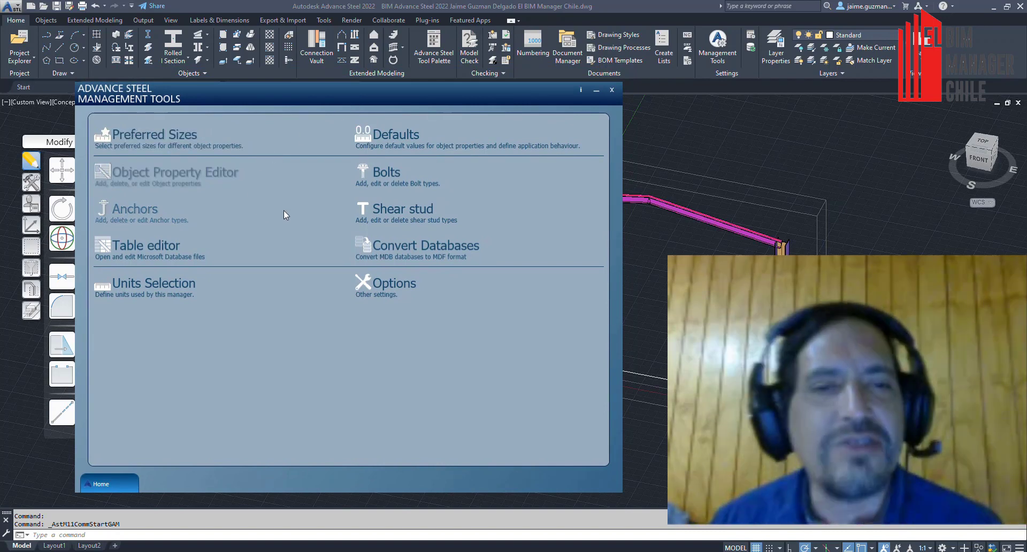
{"action": "left_click", "coordinate": [412, 288]}
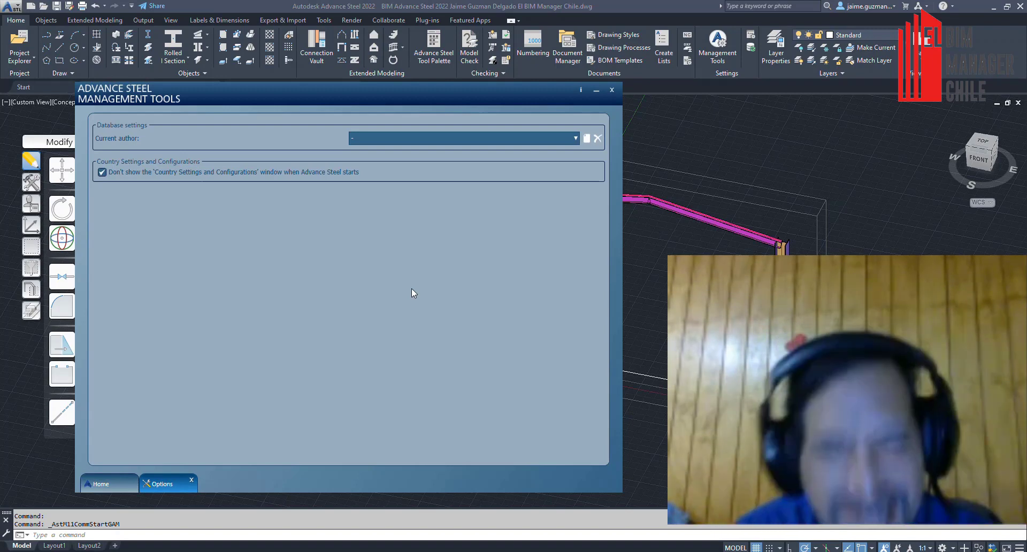
{"action": "left_click", "coordinate": [612, 90]}
{"action": "scroll", "coordinate": [631, 215], "scroll_direction": "down", "scroll_amount": 2}
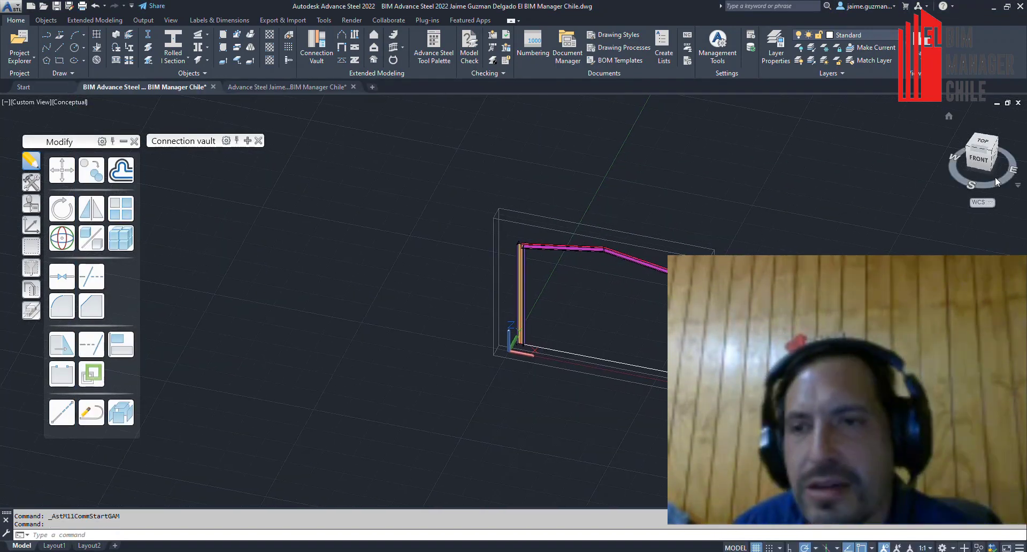
- Switch to the front view and browse the Connection vault to the Beam end to end connections
{"action": "left_click", "coordinate": [978, 159]}
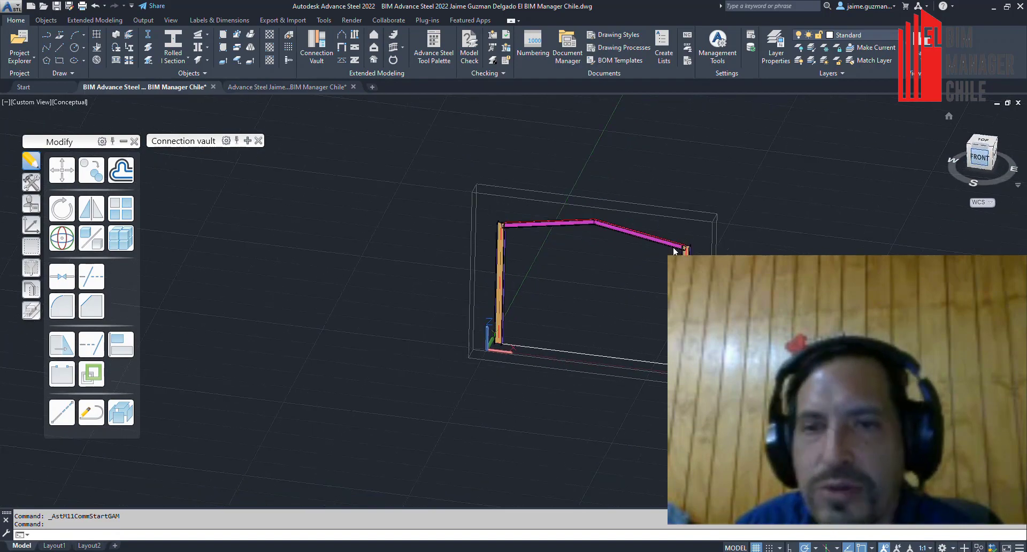
{"action": "scroll", "coordinate": [508, 340], "scroll_direction": "up", "scroll_amount": 2}
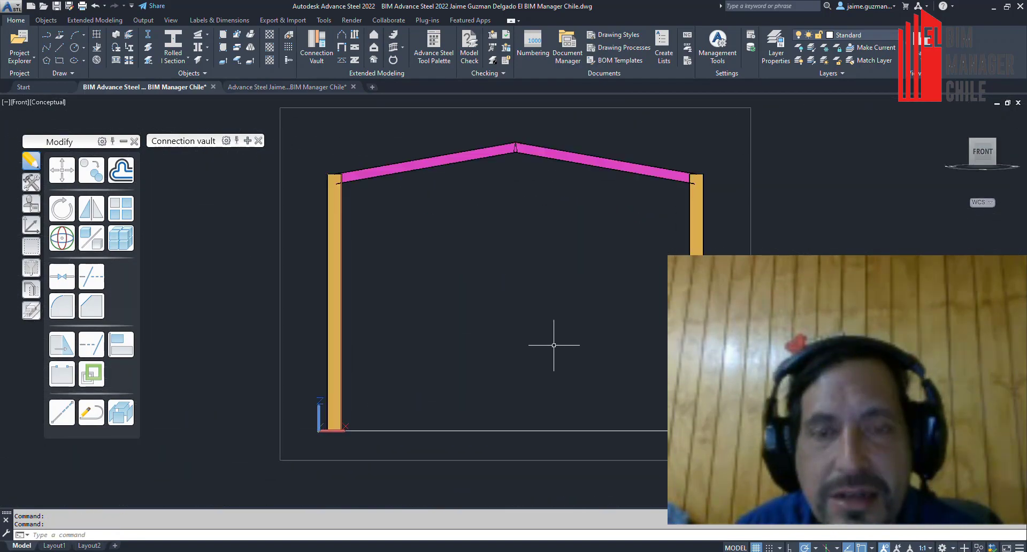
{"action": "middle_click_drag", "start_coordinate": [554, 346], "coordinate": [442, 391]}
{"action": "scroll", "coordinate": [515, 340], "scroll_direction": "down", "scroll_amount": 2}
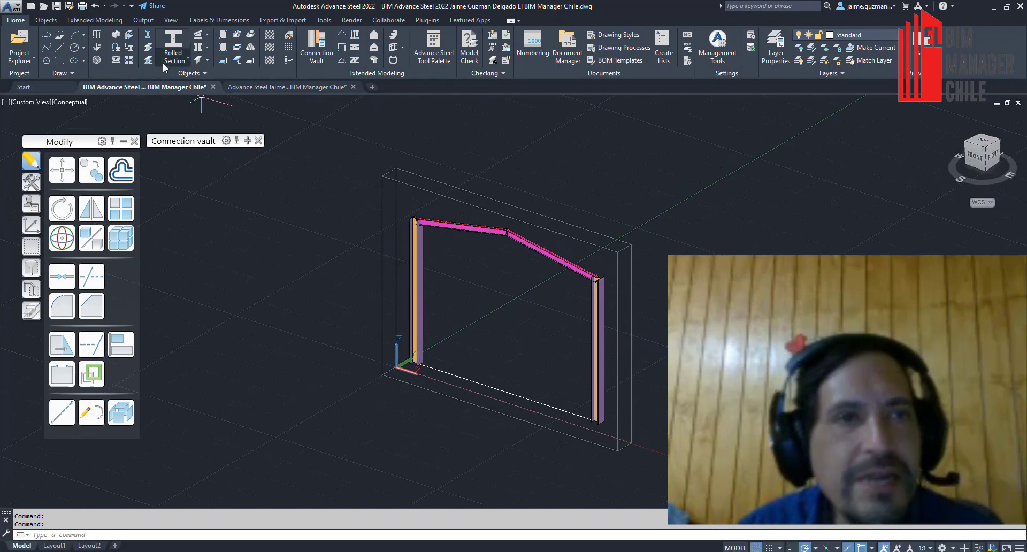
{"action": "left_click", "coordinate": [245, 142]}
{"action": "left_click", "coordinate": [155, 181]}
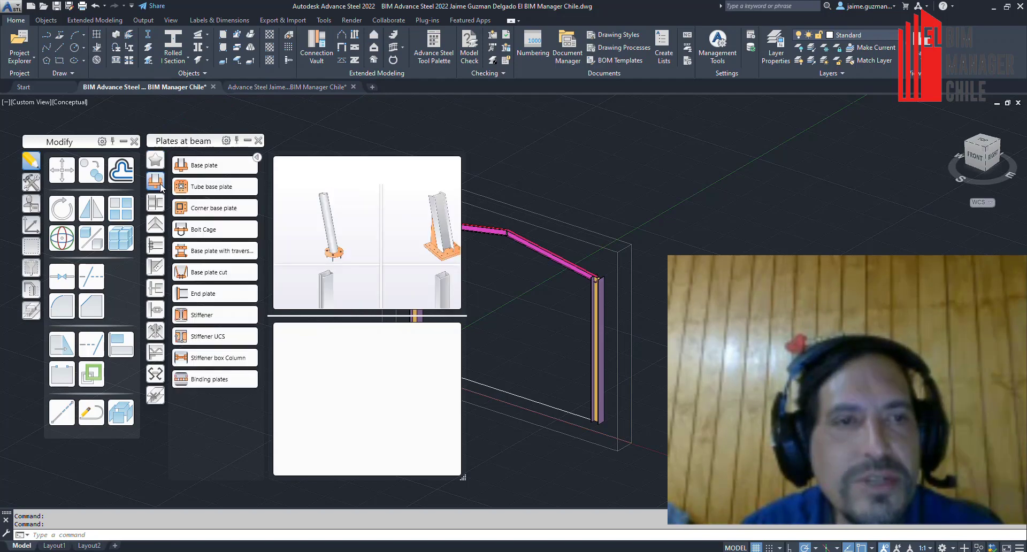
{"action": "middle_click_drag", "start_coordinate": [626, 321], "coordinate": [803, 278]}
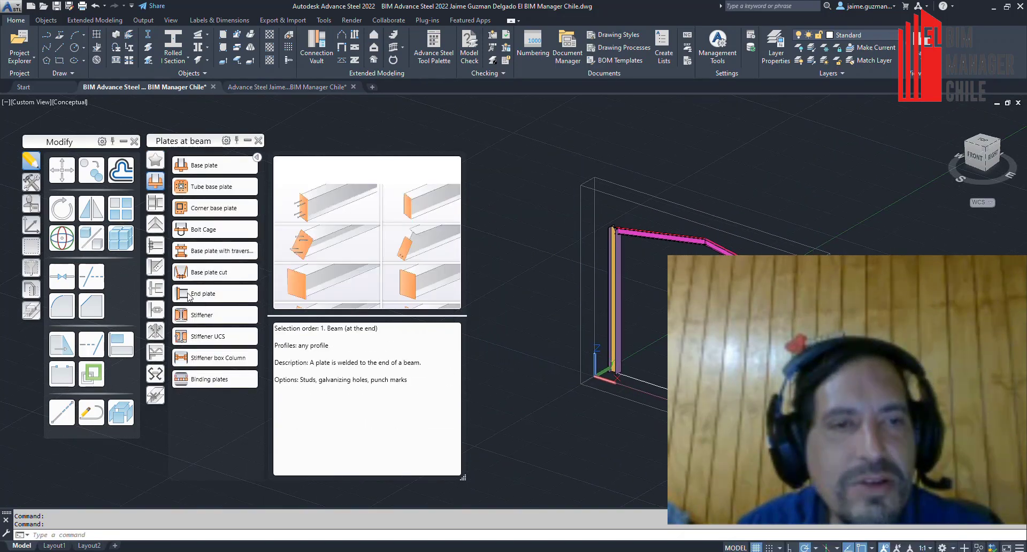
{"action": "left_click", "coordinate": [156, 225]}
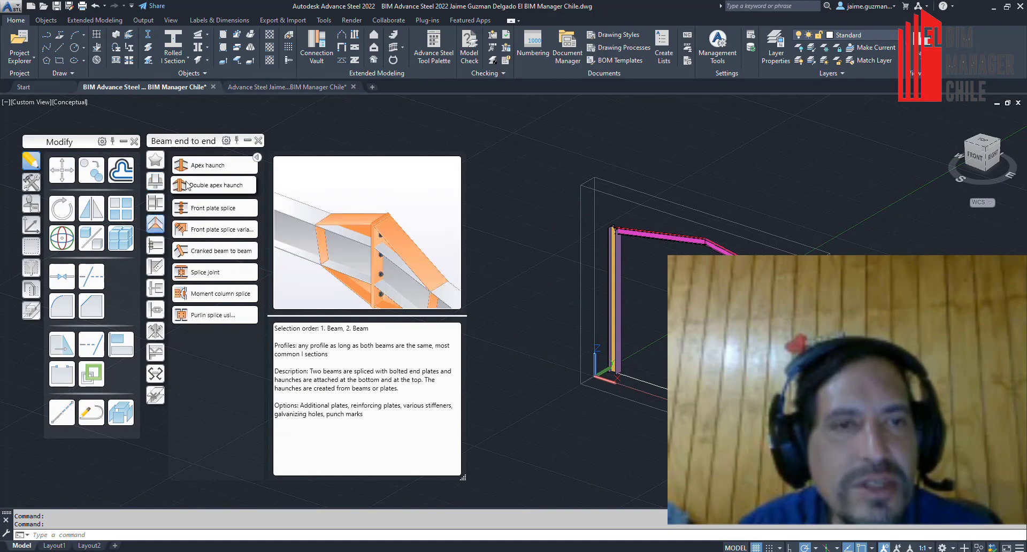
- Create an Apex haunch with the left rafter as main beam and the right rafter as secondary
{"action": "left_click", "coordinate": [203, 170]}
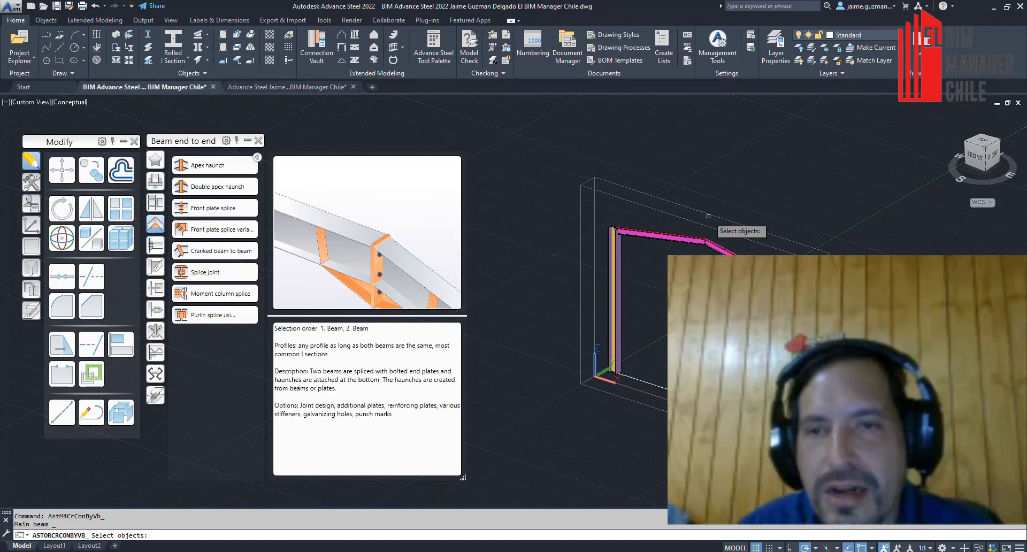
{"action": "scroll", "coordinate": [708, 216], "scroll_direction": "up", "scroll_amount": 3}
{"action": "scroll", "coordinate": [709, 216], "scroll_direction": "up", "scroll_amount": 2}
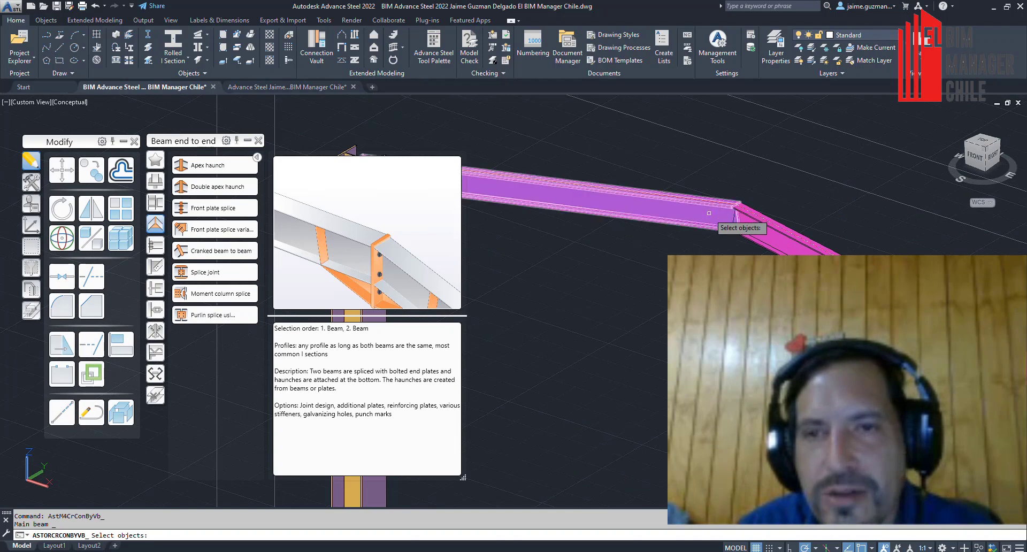
{"action": "left_click", "coordinate": [709, 208]}
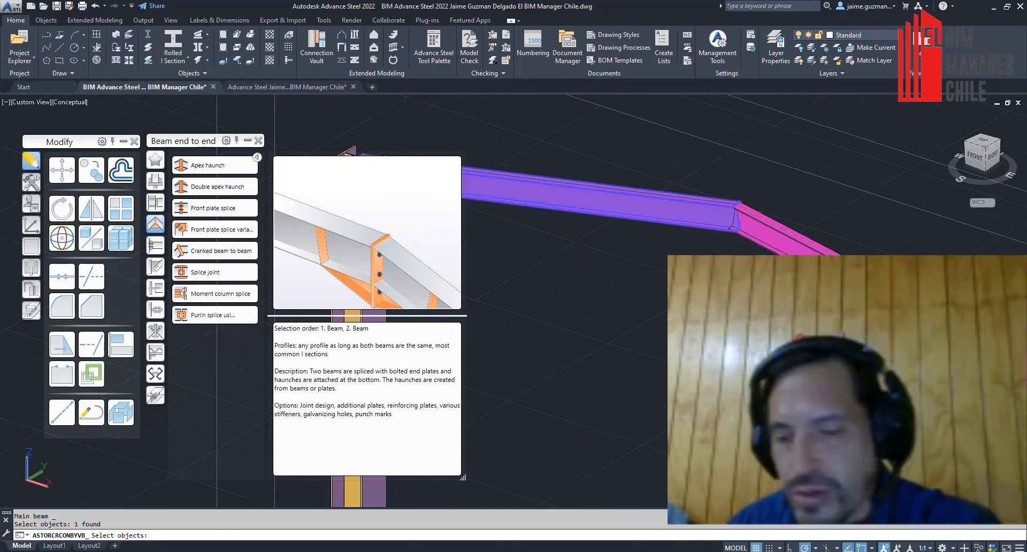
{"action": "key", "text": "Return"}
{"action": "left_click", "coordinate": [787, 229]}
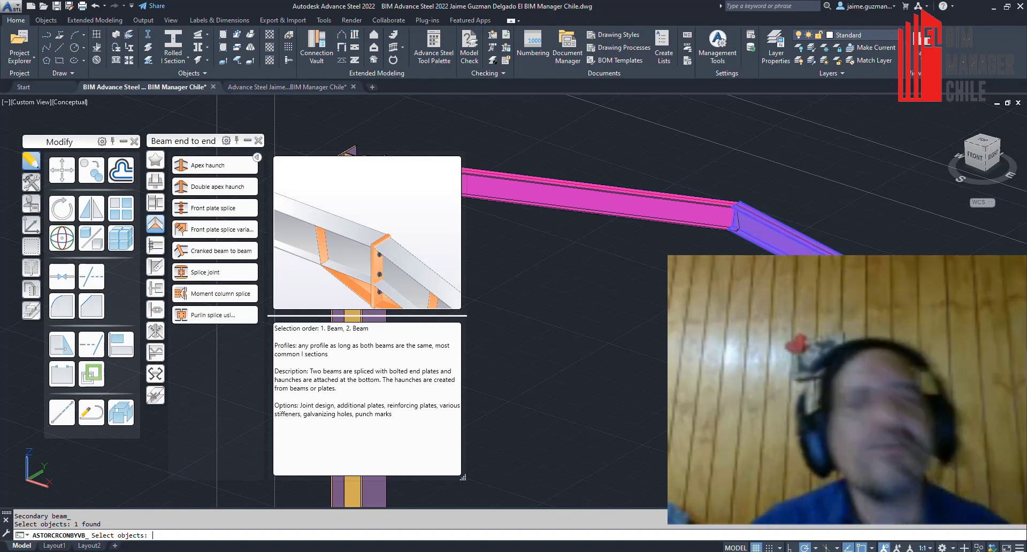
{"action": "key", "text": "Return"}
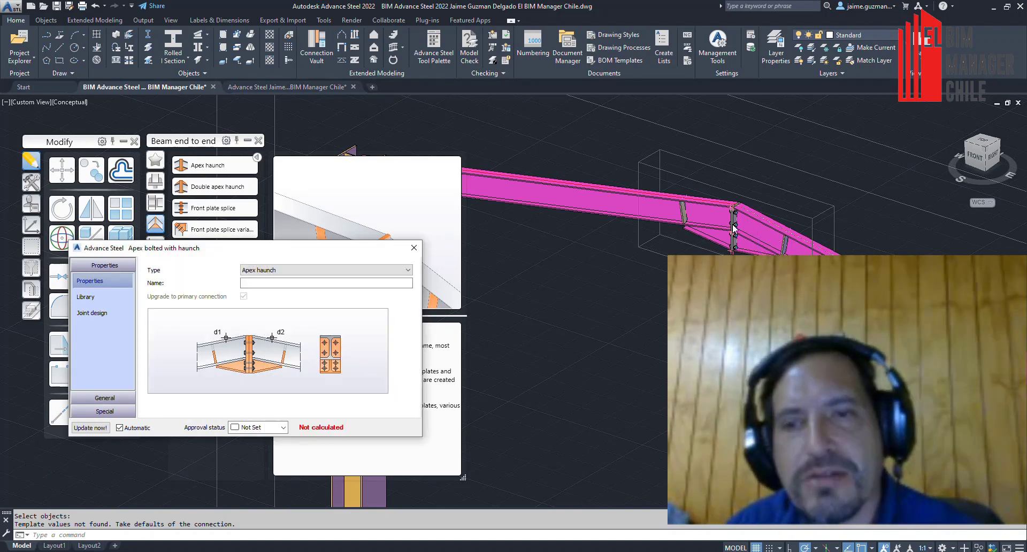
- Zoom in and orbit to inspect the apex haunch connection from the front
{"action": "scroll", "coordinate": [733, 230], "scroll_direction": "up", "scroll_amount": 2}
{"action": "scroll", "coordinate": [739, 241], "scroll_direction": "up", "scroll_amount": 2}
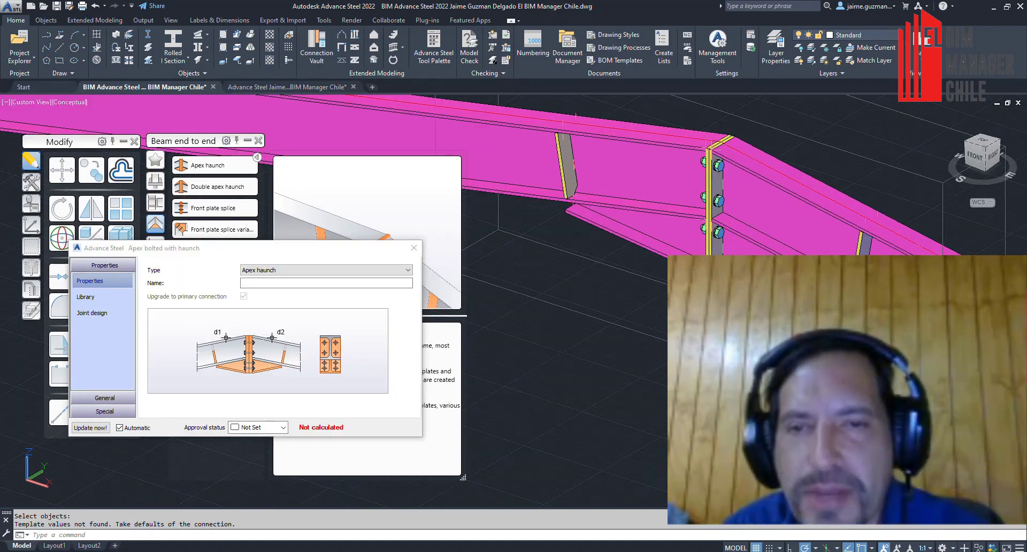
{"action": "middle_click_drag", "start_coordinate": [664, 263], "coordinate": [589, 267], "text": "shift"}
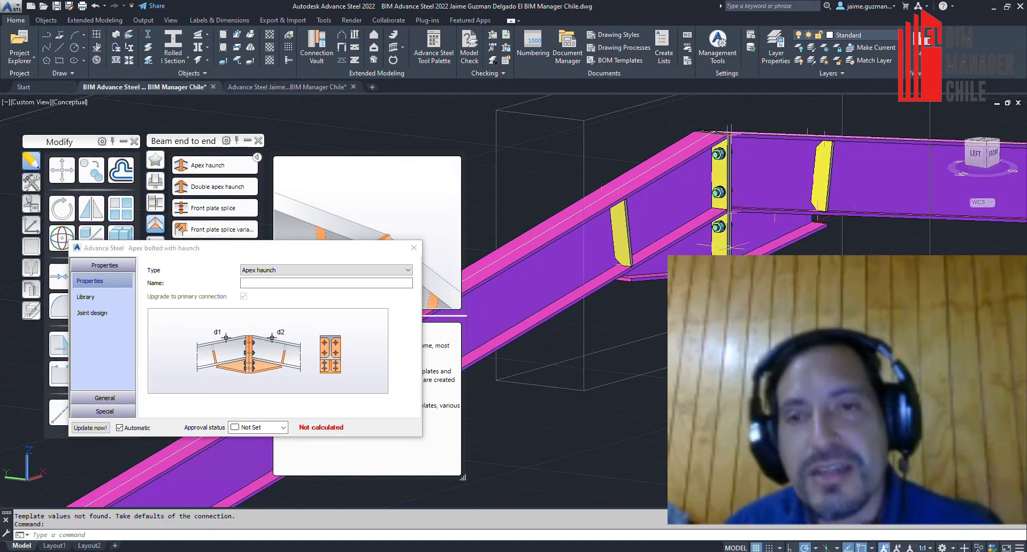
{"action": "scroll", "coordinate": [739, 197], "scroll_direction": "up", "scroll_amount": 1}
{"action": "scroll", "coordinate": [739, 197], "scroll_direction": "up", "scroll_amount": 1}
{"action": "scroll", "coordinate": [739, 197], "scroll_direction": "up", "scroll_amount": 1}
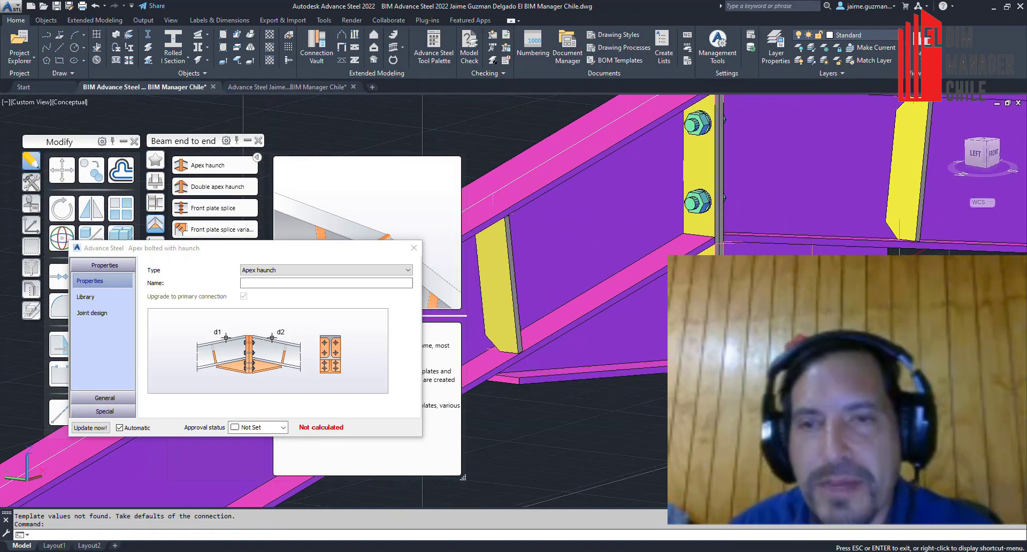
{"action": "scroll", "coordinate": [739, 197], "scroll_direction": "up", "scroll_amount": 1}
{"action": "middle_click_drag", "start_coordinate": [739, 197], "coordinate": [420, 444], "text": "shift"}
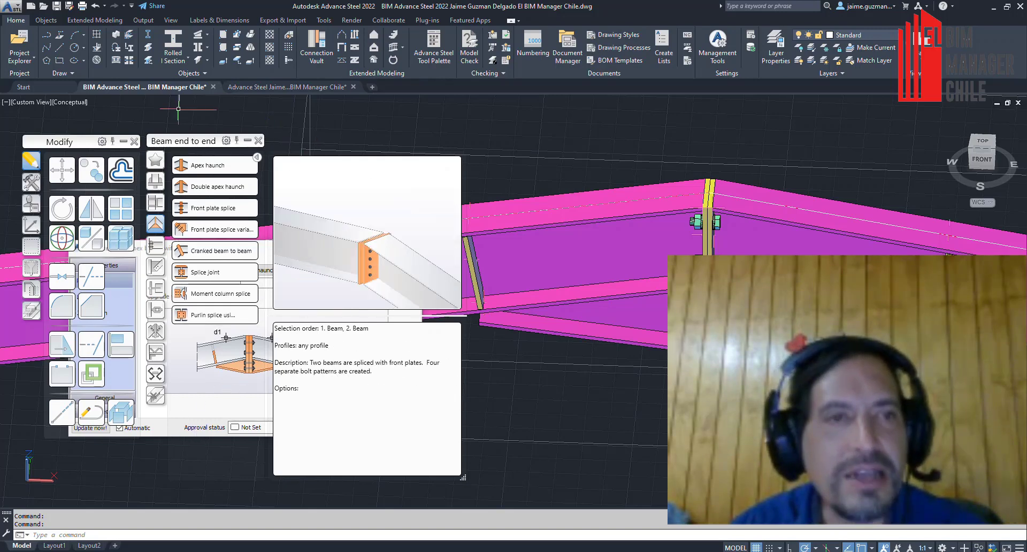
- Close the connection library and apex haunch settings, then view the whole frame in 3D
{"action": "left_click", "coordinate": [246, 141]}
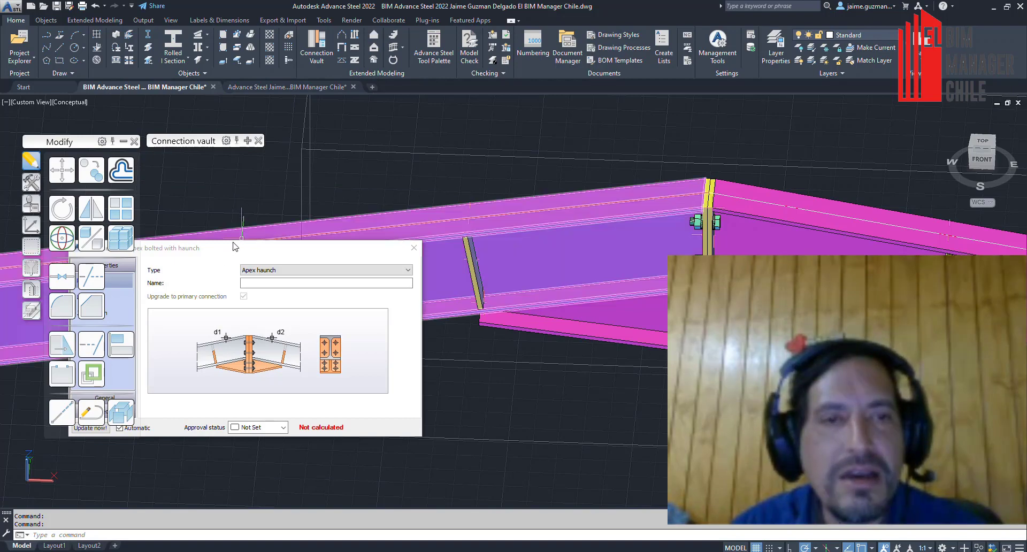
{"action": "left_click_drag", "start_coordinate": [233, 246], "coordinate": [304, 308]}
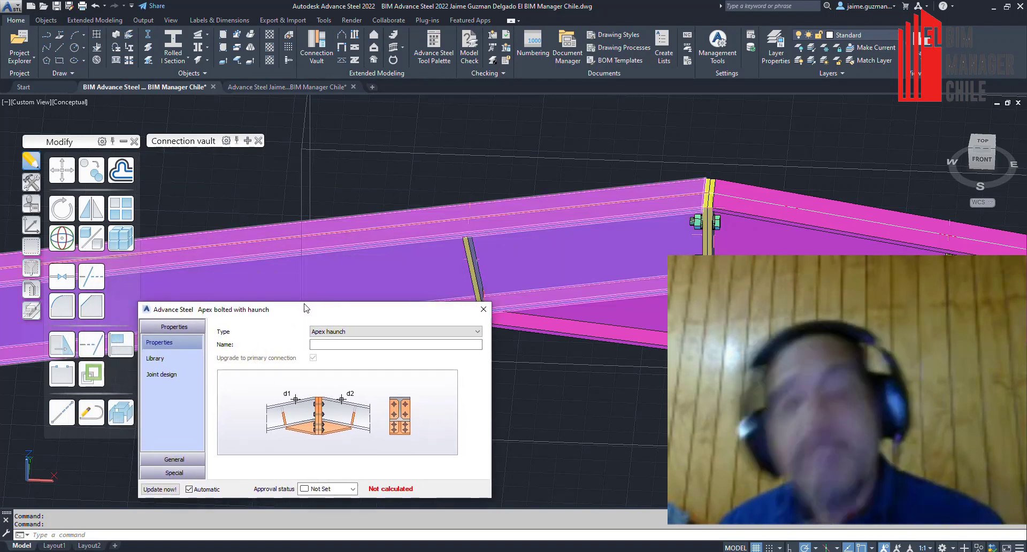
{"action": "left_click", "coordinate": [484, 310]}
{"action": "scroll", "coordinate": [735, 182], "scroll_direction": "down", "scroll_amount": 5}
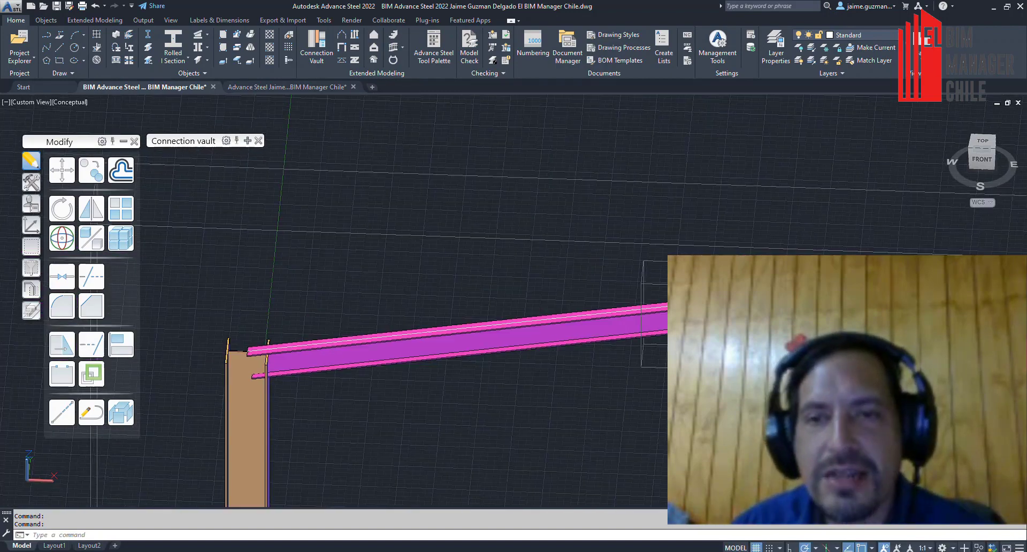
{"action": "scroll", "coordinate": [614, 329], "scroll_direction": "down", "scroll_amount": 3}
{"action": "mouse_move", "coordinate": [562, 299]}
{"action": "middle_mouse_down", "text": "shift"}
{"action": "mouse_move", "coordinate": [614, 329]}
{"action": "mouse_move", "coordinate": [606, 316]}
{"action": "middle_mouse_up", "text": "shift"}
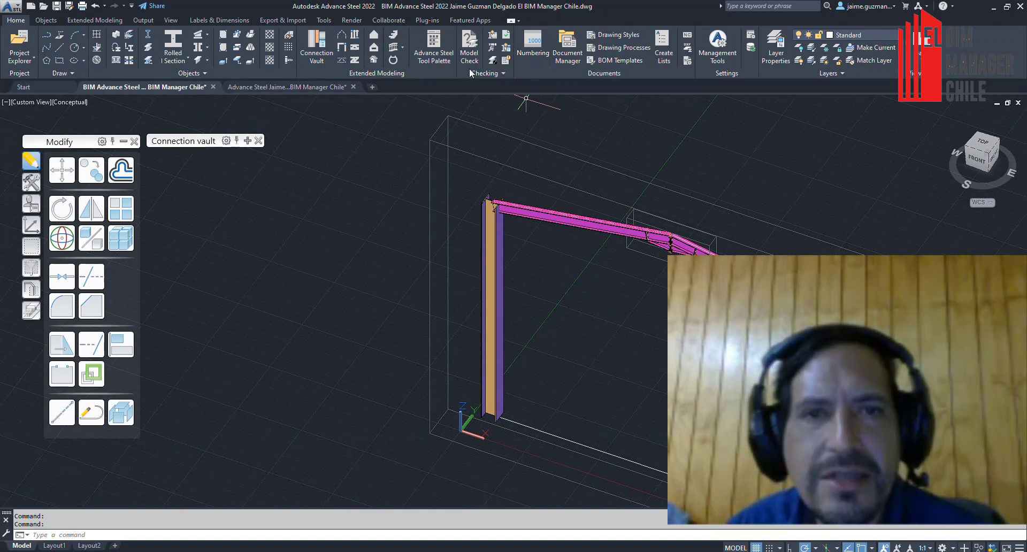
{"action": "left_click", "coordinate": [421, 48]}
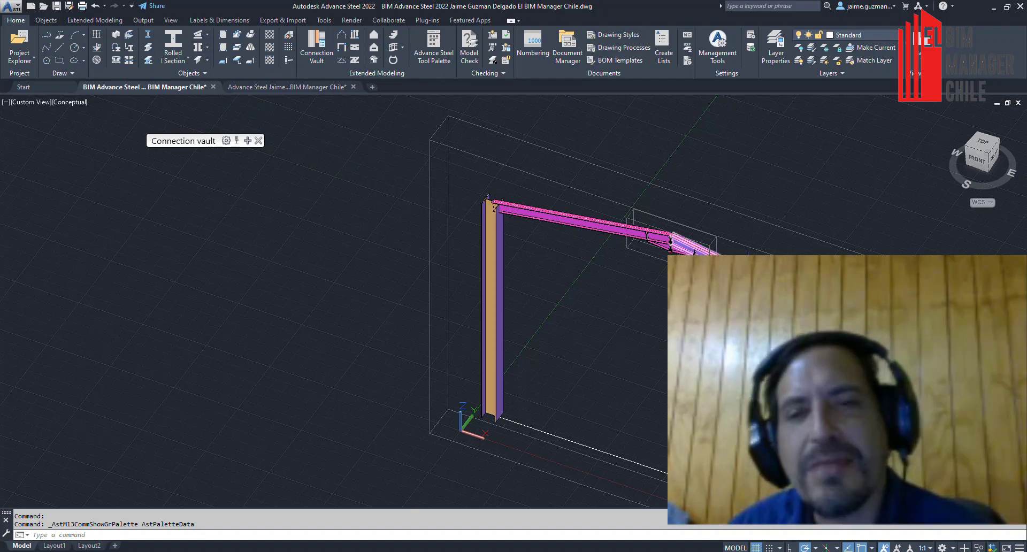
{"action": "scroll", "coordinate": [670, 250], "scroll_direction": "up", "scroll_amount": 5}
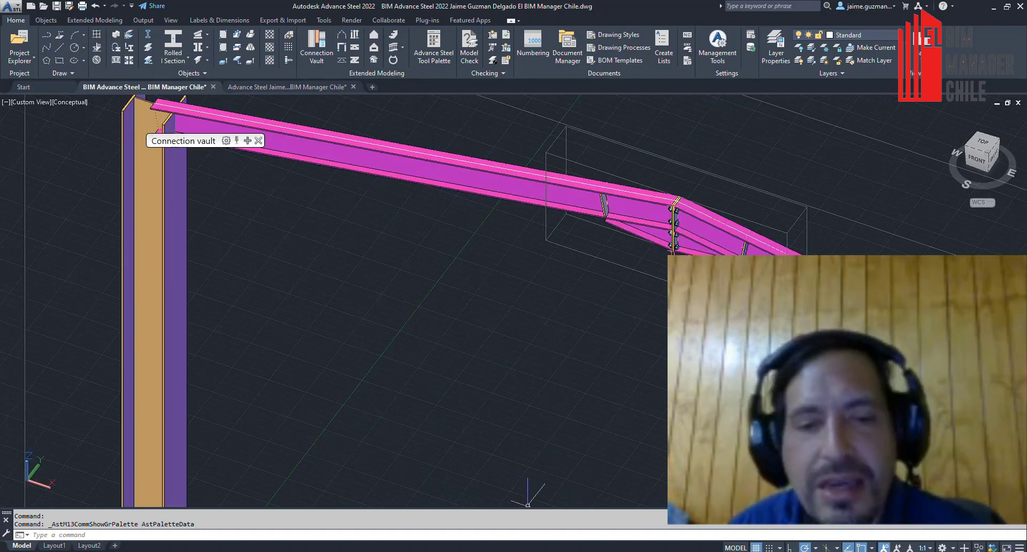
- Scroll down through the Advance Steel training slides in the Bluebeam Revu PDF
{"action": "scroll", "coordinate": [570, 262], "scroll_direction": "down", "scroll_amount": 5}
{"action": "scroll", "coordinate": [571, 262], "scroll_direction": "down", "scroll_amount": 5}
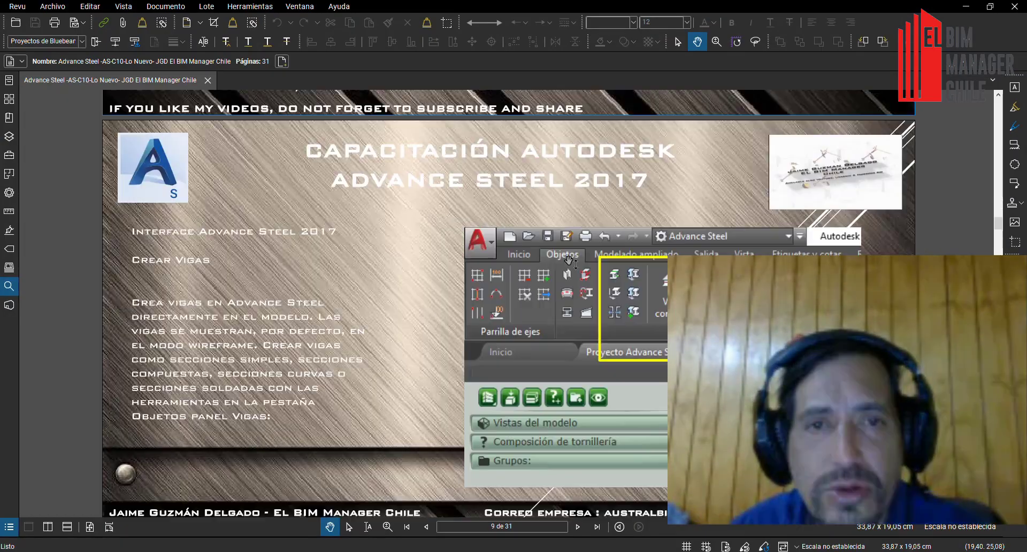
{"action": "scroll", "coordinate": [571, 262], "scroll_direction": "down", "scroll_amount": 3}
{"action": "scroll", "coordinate": [570, 263], "scroll_direction": "down", "scroll_amount": 5}
{"action": "scroll", "coordinate": [571, 262], "scroll_direction": "down", "scroll_amount": 5}
{"action": "scroll", "coordinate": [572, 261], "scroll_direction": "down", "scroll_amount": 5}
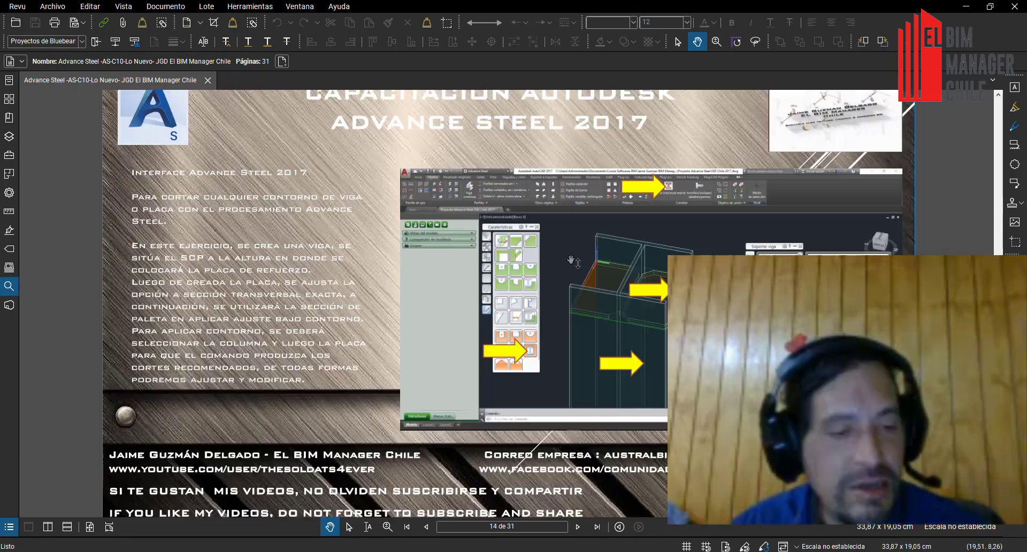
{"action": "scroll", "coordinate": [571, 262], "scroll_direction": "down", "scroll_amount": 2, "text": "ctrl"}
{"action": "scroll", "coordinate": [571, 251], "scroll_direction": "down", "scroll_amount": 5}
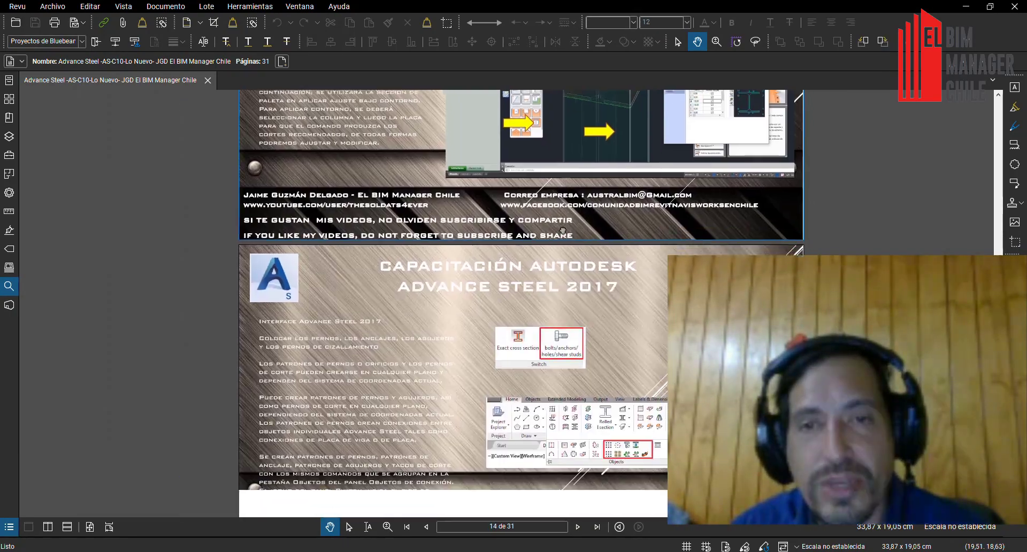
{"action": "scroll", "coordinate": [568, 235], "scroll_direction": "down", "scroll_amount": 3}
{"action": "scroll", "coordinate": [565, 220], "scroll_direction": "down", "scroll_amount": 5}
{"action": "scroll", "coordinate": [567, 224], "scroll_direction": "down", "scroll_amount": 5}
{"action": "scroll", "coordinate": [570, 243], "scroll_direction": "down", "scroll_amount": 4}
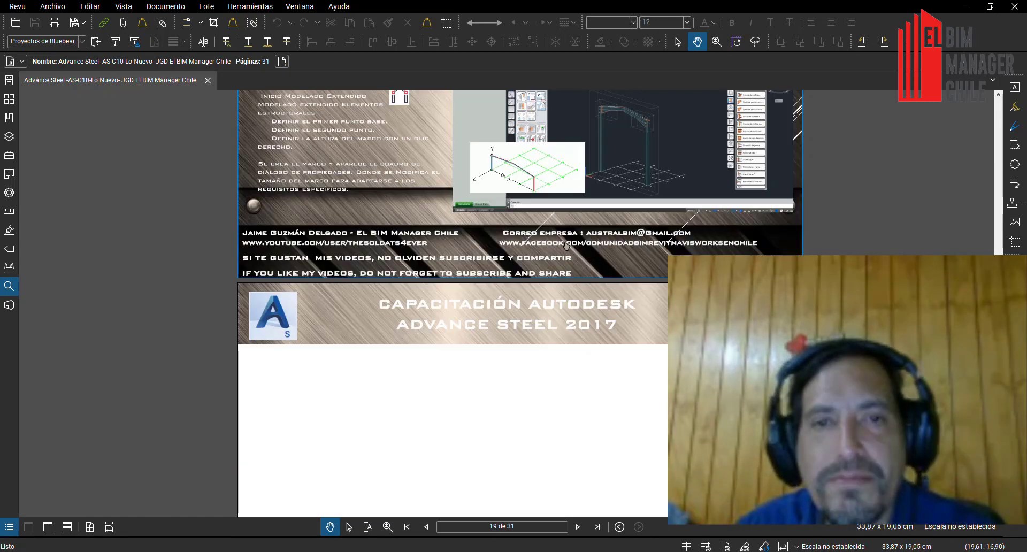
{"action": "scroll", "coordinate": [574, 263], "scroll_direction": "down", "scroll_amount": 5}
{"action": "scroll", "coordinate": [578, 283], "scroll_direction": "down", "scroll_amount": 4}
{"action": "scroll", "coordinate": [579, 293], "scroll_direction": "down", "scroll_amount": 3}
{"action": "scroll", "coordinate": [580, 293], "scroll_direction": "down", "scroll_amount": 3}
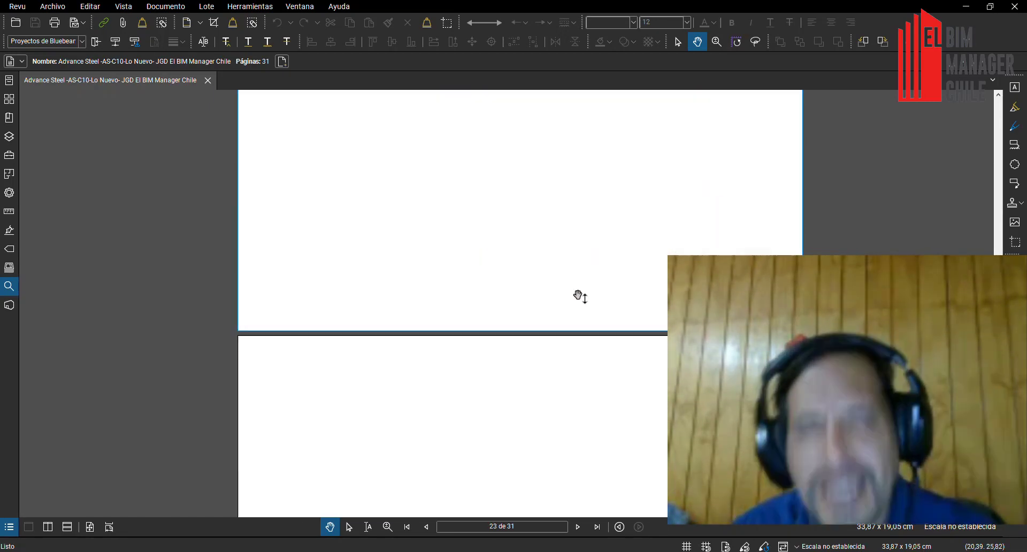
{"action": "scroll", "coordinate": [582, 294], "scroll_direction": "down", "scroll_amount": 2}
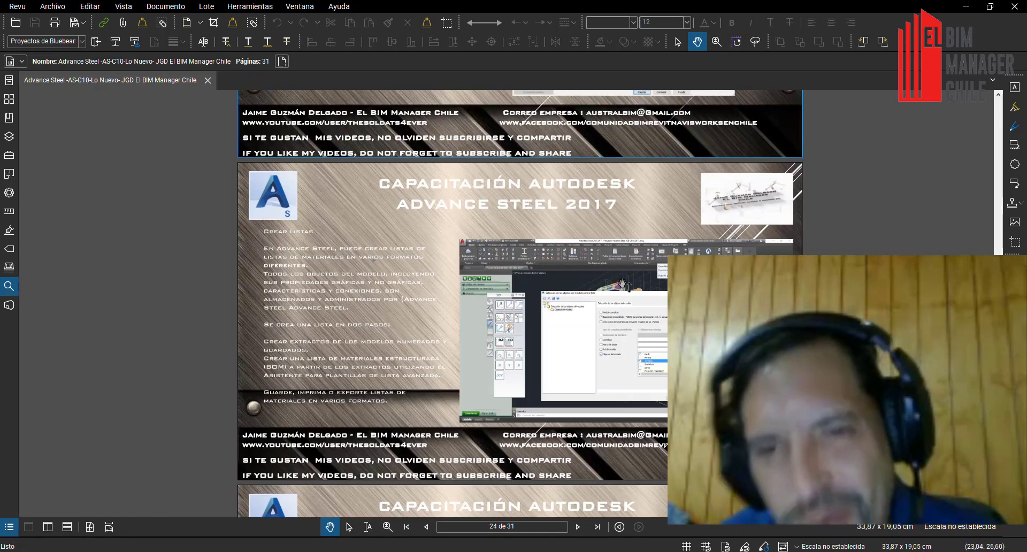
{"action": "scroll", "coordinate": [583, 295], "scroll_direction": "down", "scroll_amount": 6}
- Minimize the training PDF, then orbit and zoom around the portal frame in 3D
{"action": "left_click", "coordinate": [966, 7]}
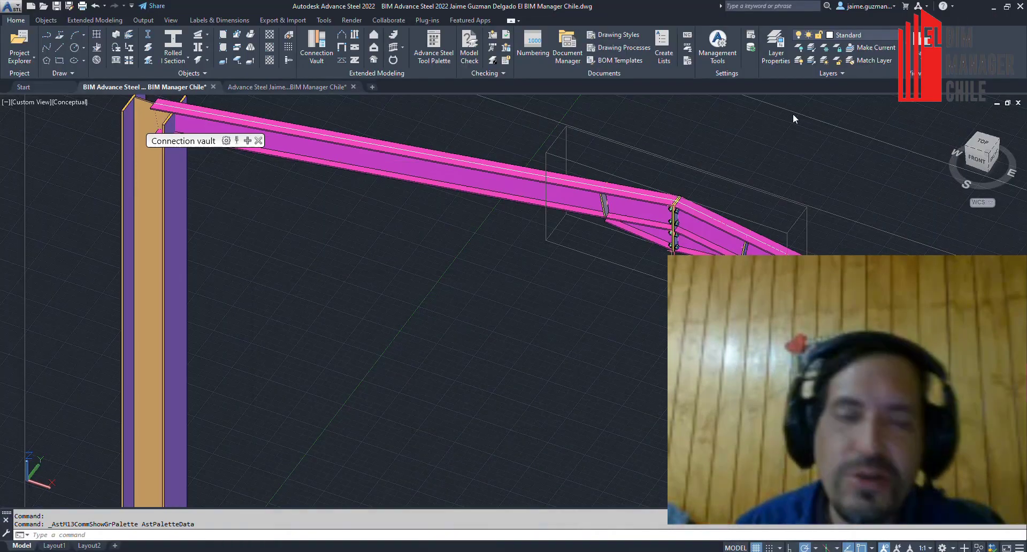
{"action": "scroll", "coordinate": [567, 279], "scroll_direction": "down", "scroll_amount": 3}
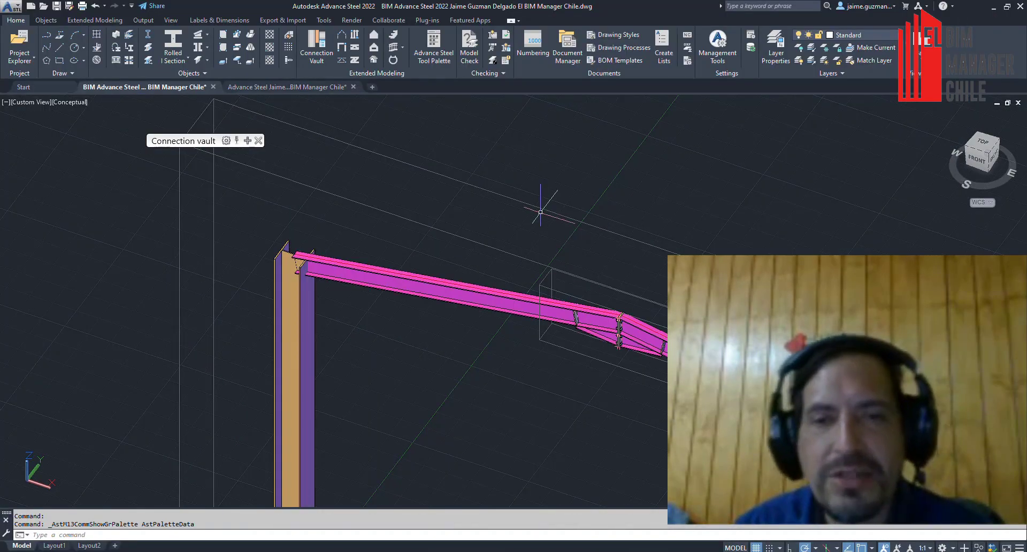
{"action": "mouse_move", "coordinate": [540, 212]}
{"action": "middle_mouse_down", "text": "shift"}
{"action": "mouse_move", "coordinate": [587, 245]}
{"action": "mouse_move", "coordinate": [524, 225]}
{"action": "middle_mouse_up", "text": "shift"}
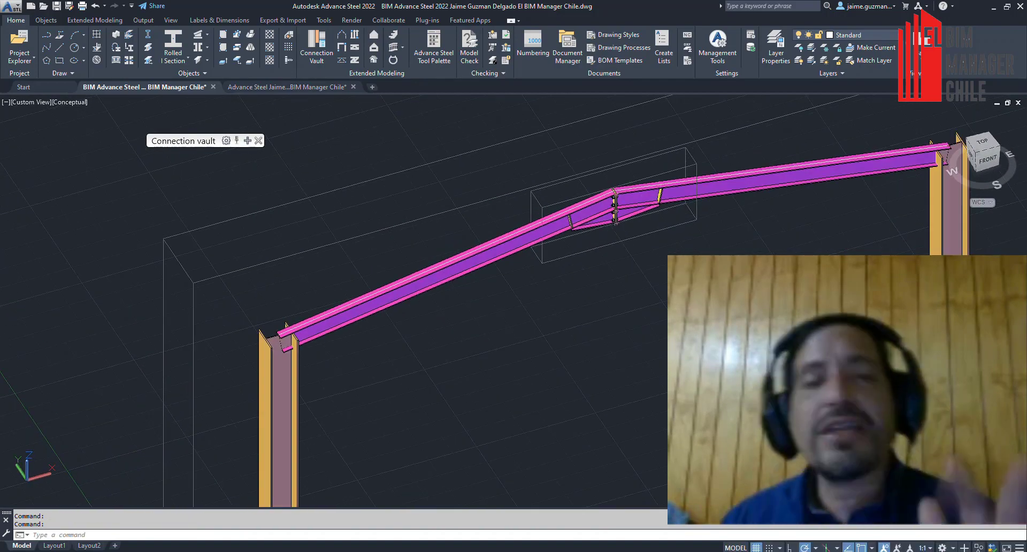
{"action": "scroll", "coordinate": [664, 262], "scroll_direction": "down", "scroll_amount": 3}
{"action": "scroll", "coordinate": [665, 262], "scroll_direction": "down", "scroll_amount": 1}
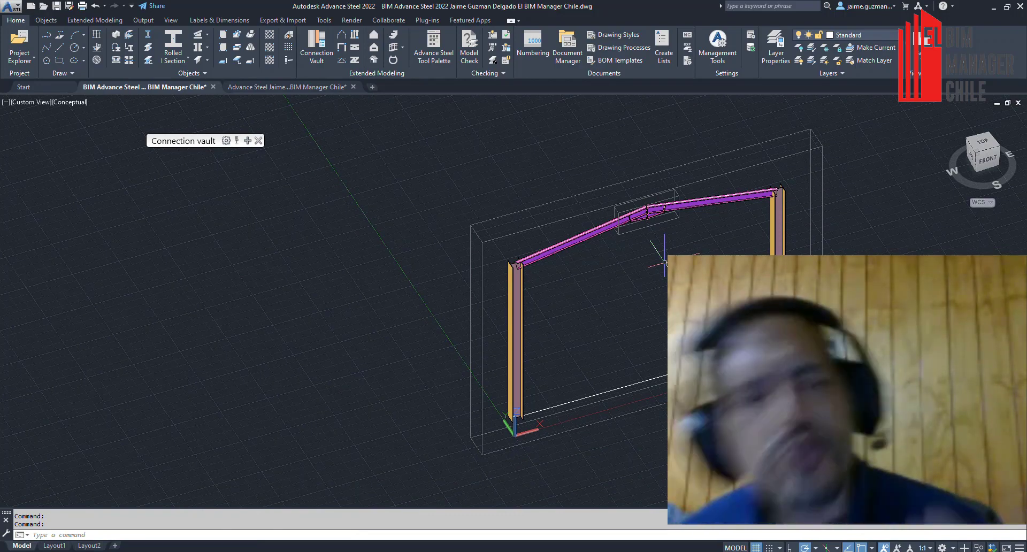
{"action": "scroll", "coordinate": [650, 214], "scroll_direction": "up", "scroll_amount": 3}
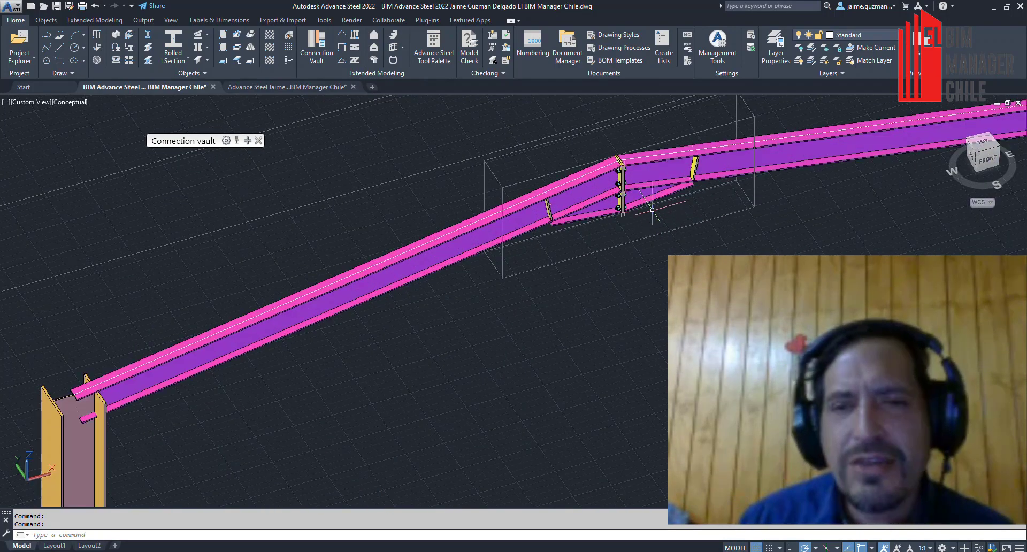
{"action": "scroll", "coordinate": [649, 207], "scroll_direction": "up", "scroll_amount": 3}
{"action": "scroll", "coordinate": [556, 356], "scroll_direction": "up", "scroll_amount": 2}
- Bring the ridge into view and select the bolted apex haunch connection
{"action": "middle_click_drag", "start_coordinate": [556, 356], "coordinate": [536, 405]}
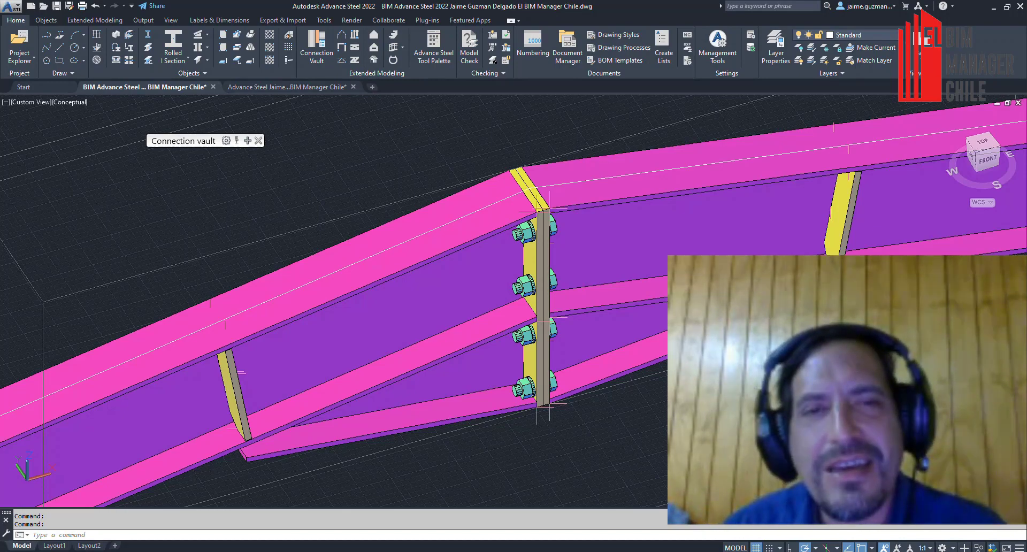
{"action": "scroll", "coordinate": [642, 267], "scroll_direction": "down", "scroll_amount": 2}
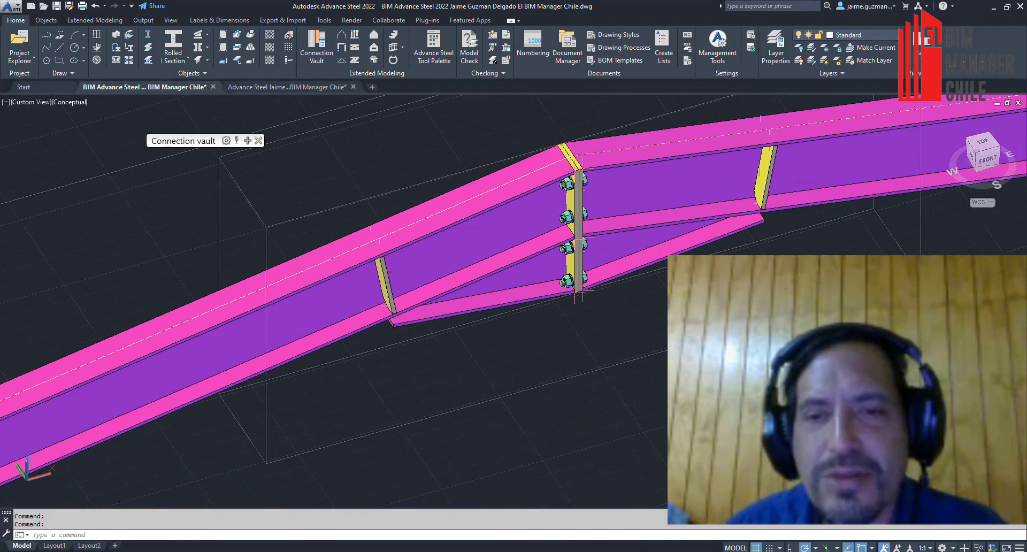
{"action": "scroll", "coordinate": [665, 347], "scroll_direction": "down", "scroll_amount": 2}
{"action": "left_click", "coordinate": [666, 346]}
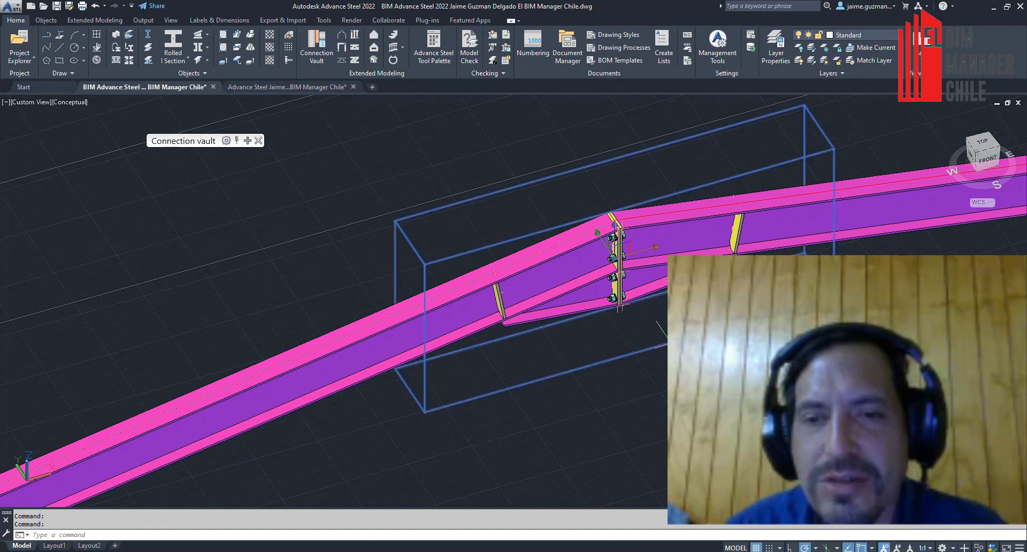
- Open the Apex bolted with haunch dialog and review its Library, Joint design and Properties pages, keeping type Apex haunch
{"action": "double_click", "coordinate": [630, 359]}
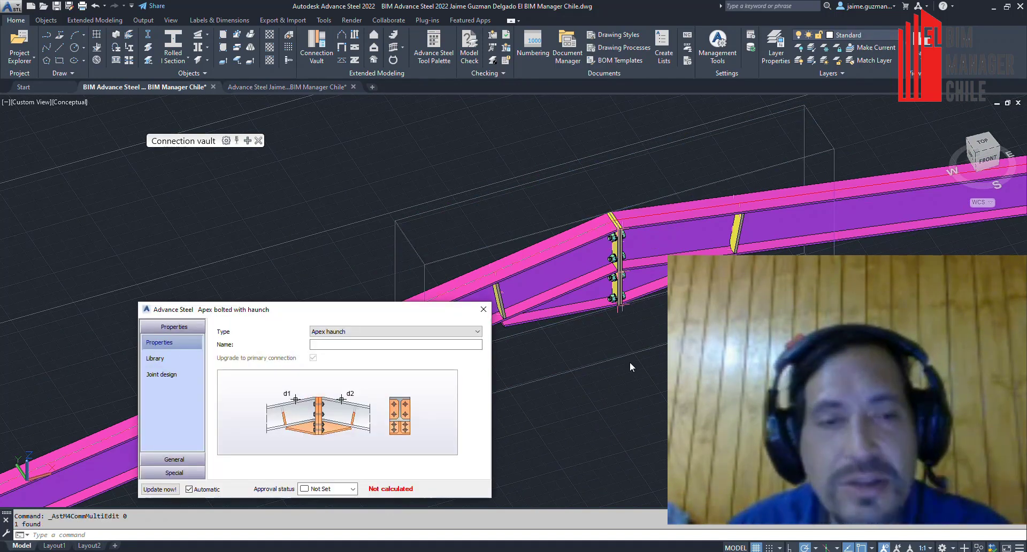
{"action": "left_click_drag", "start_coordinate": [362, 310], "coordinate": [258, 100]}
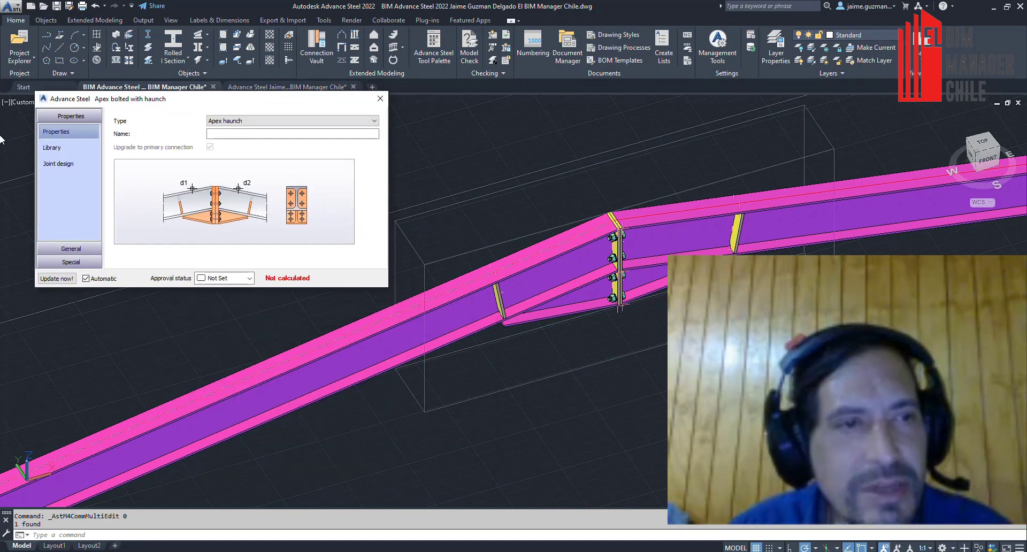
{"action": "left_click", "coordinate": [90, 150]}
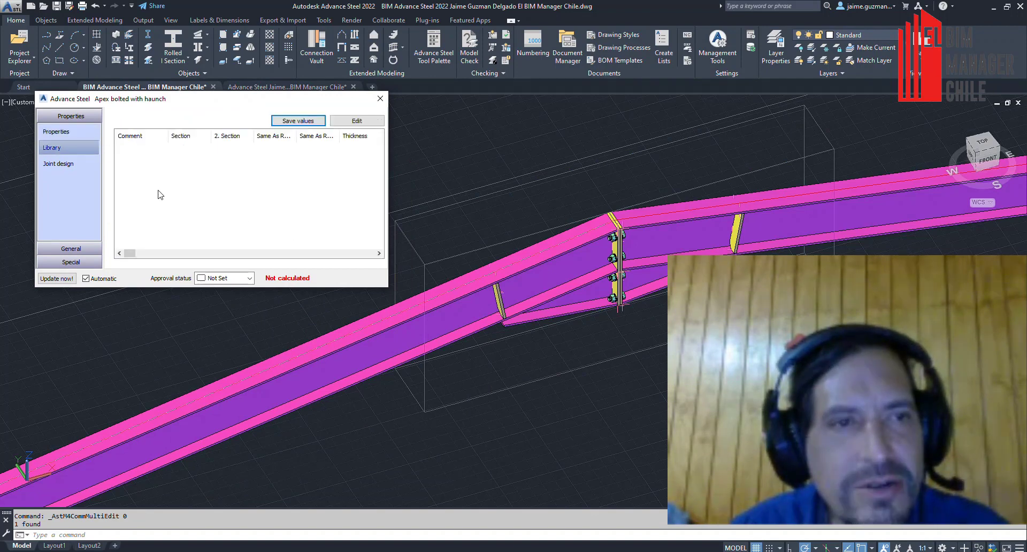
{"action": "left_click", "coordinate": [55, 166]}
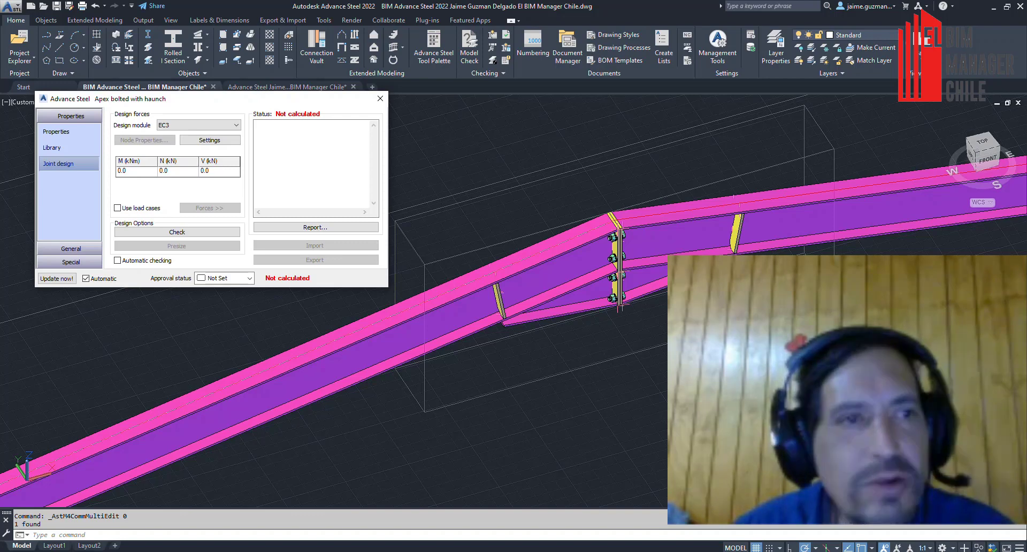
{"action": "left_click", "coordinate": [78, 129]}
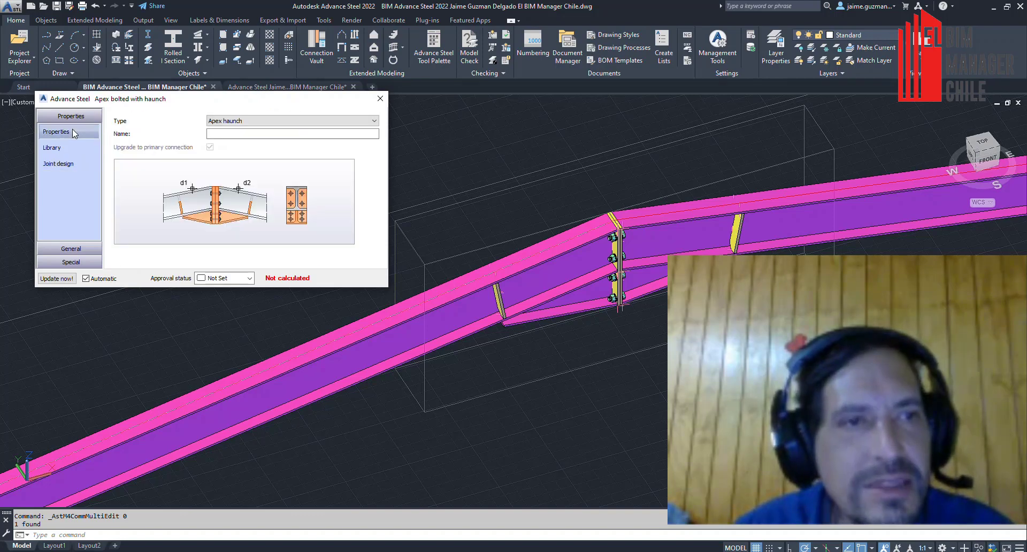
{"action": "left_click", "coordinate": [249, 122]}
{"action": "left_click", "coordinate": [250, 137]}
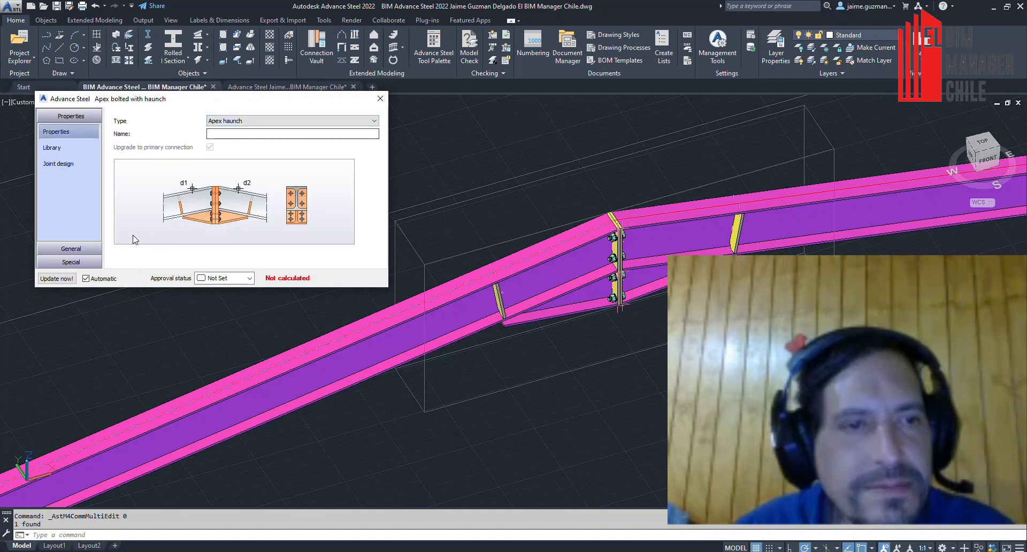
{"action": "left_click", "coordinate": [73, 249]}
- In Haunch 1, set haunch height to 150 and Corner finish Chamfer 1 to 60, with Chamfer 2 at 50
{"action": "left_click", "coordinate": [55, 162]}
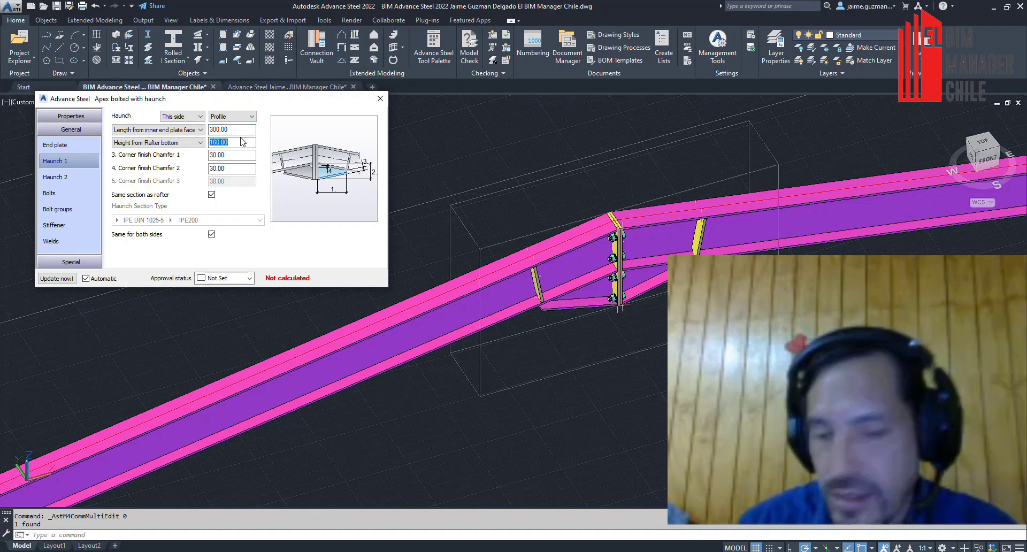
{"action": "key", "text": "BackSpace"}
{"action": "type", "text": "150"}
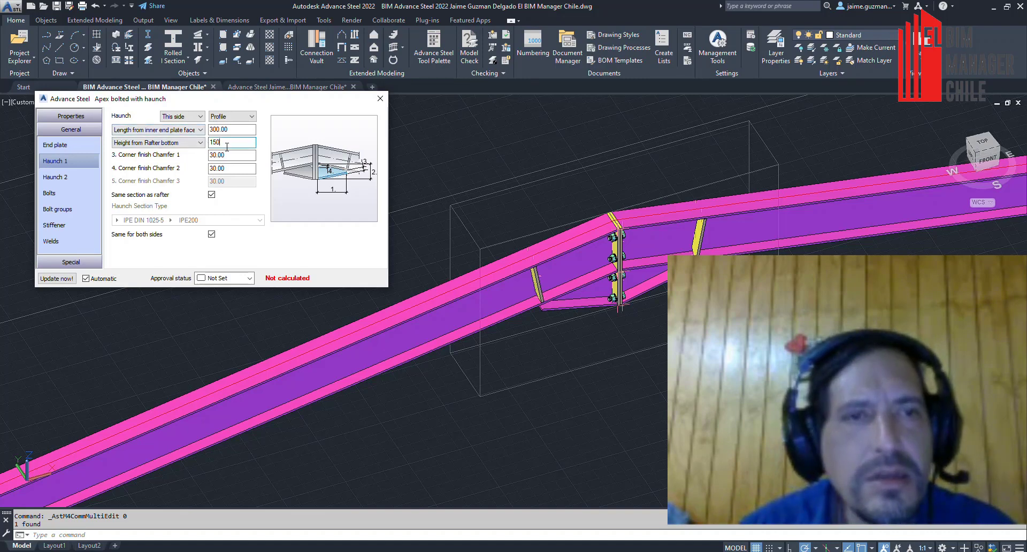
{"action": "left_click", "coordinate": [229, 155]}
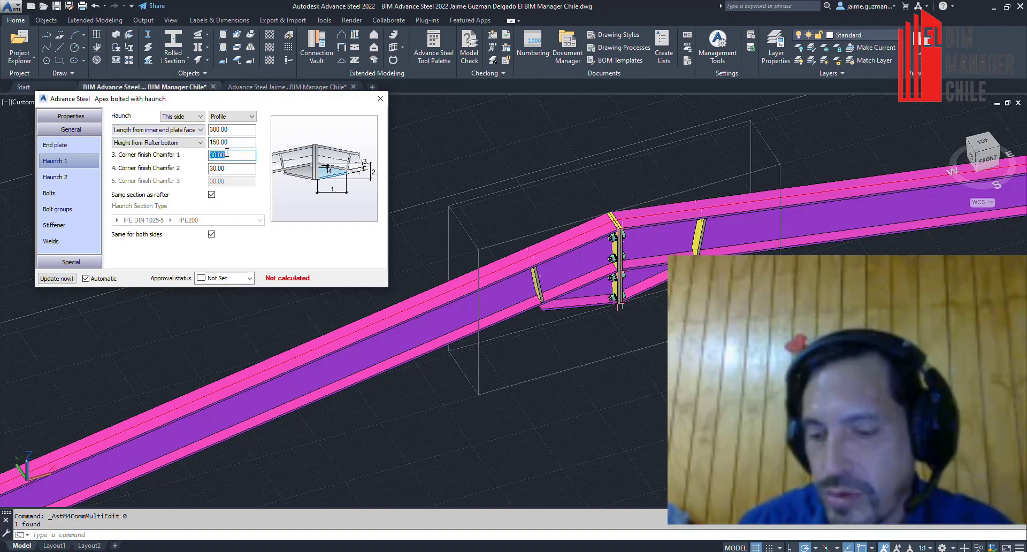
{"action": "type", "text": "45"}
{"action": "type", "text": "60"}
{"action": "key", "text": "Return"}
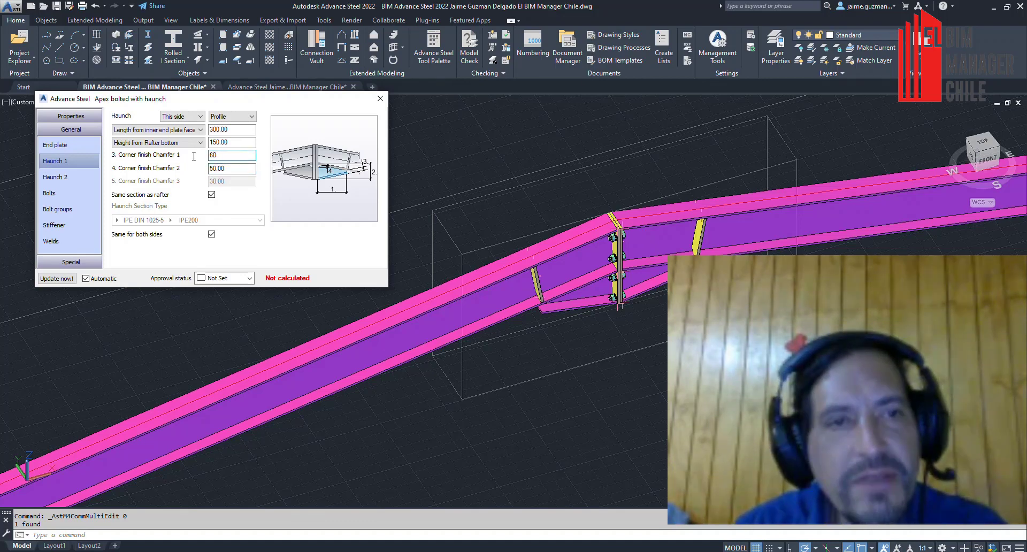
{"action": "key", "text": "Return"}
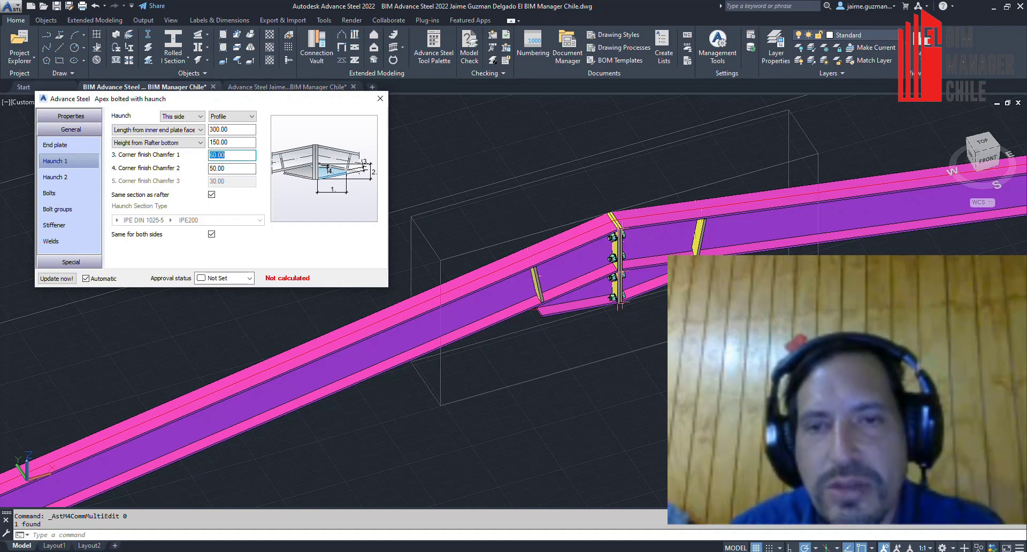
{"action": "scroll", "coordinate": [669, 342], "scroll_direction": "up", "scroll_amount": 2}
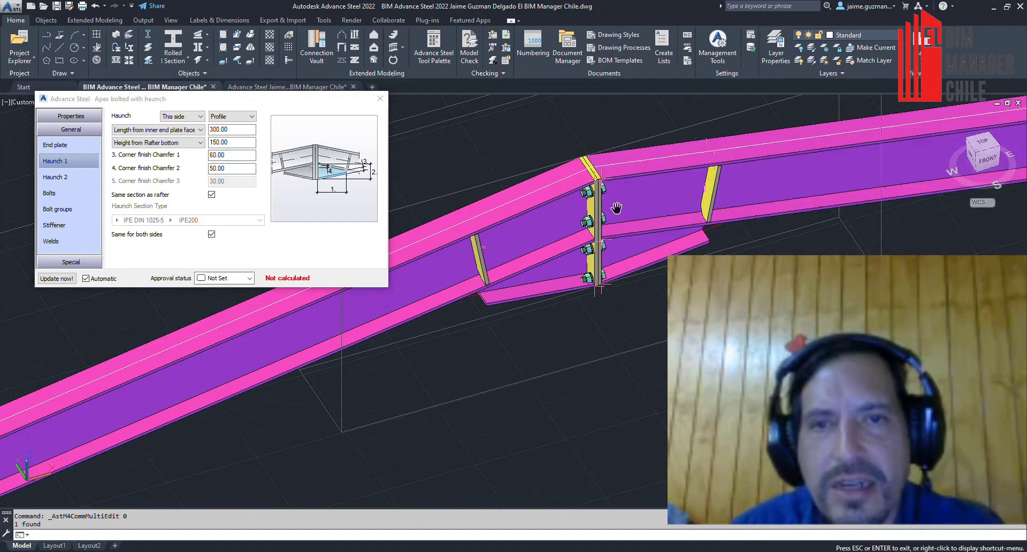
- View the apex joint side-on and change Haunch 1 Corner finish Chamfer 1 to 70
{"action": "scroll", "coordinate": [616, 207], "scroll_direction": "up", "scroll_amount": 2}
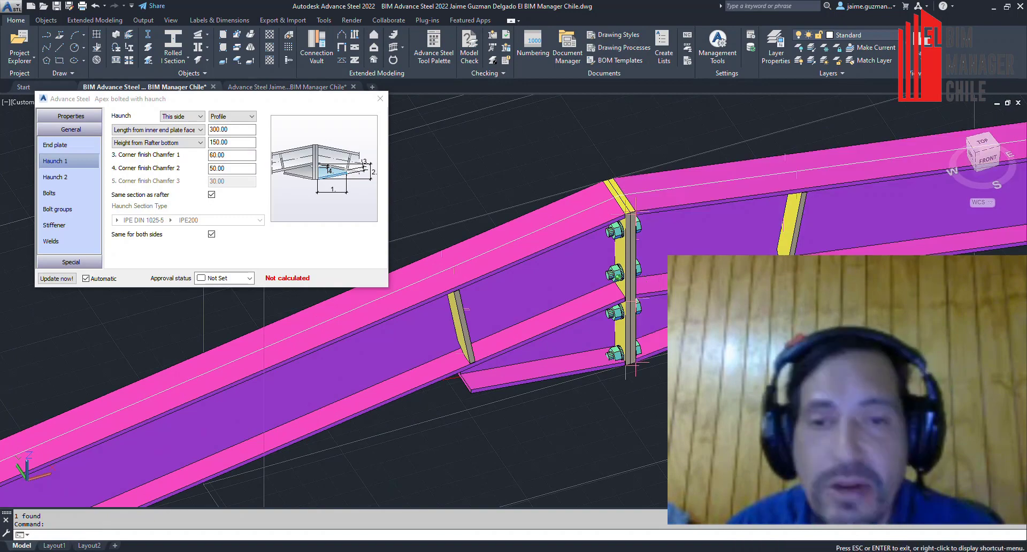
{"action": "middle_click_drag", "start_coordinate": [634, 302], "coordinate": [412, 226], "text": "shift"}
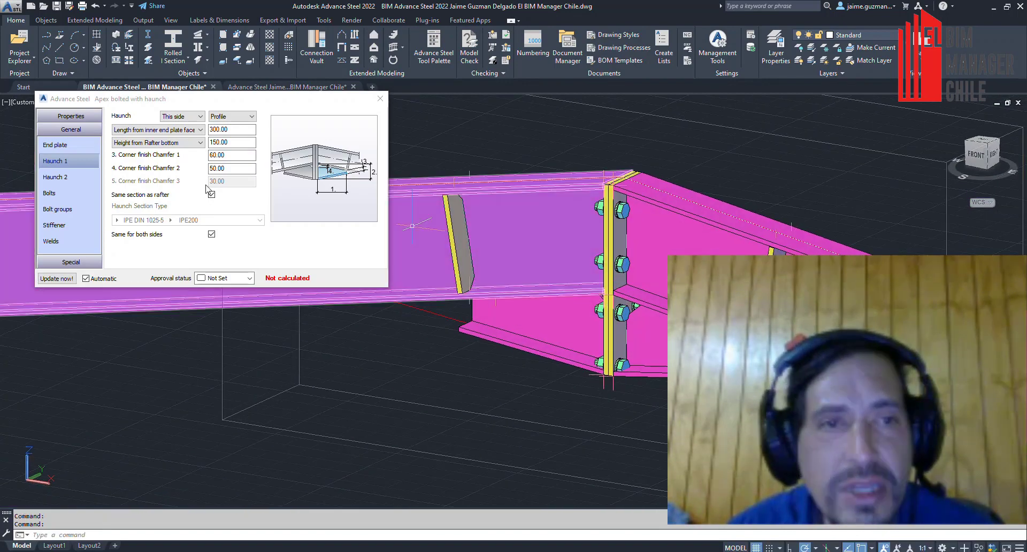
{"action": "left_click_drag", "start_coordinate": [232, 156], "coordinate": [206, 156]}
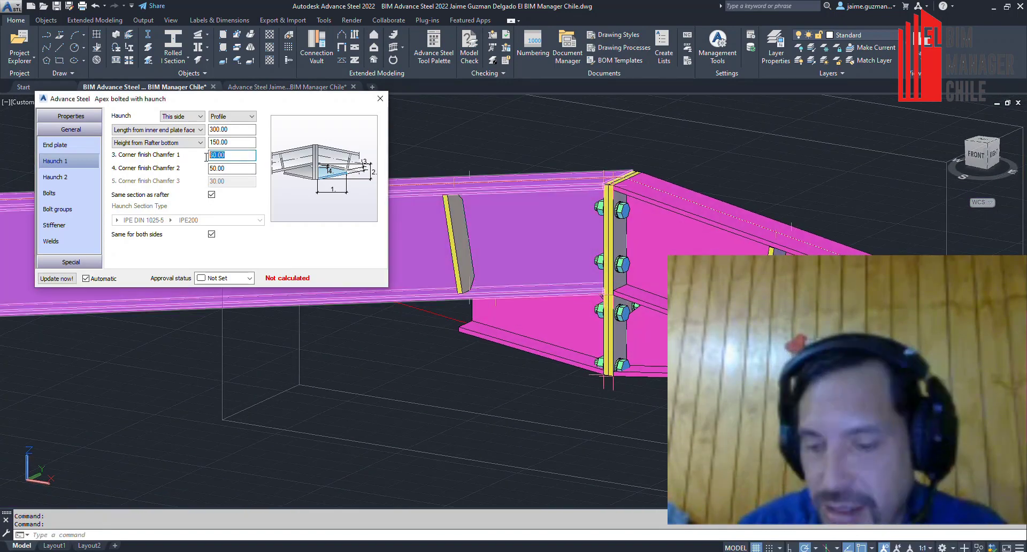
{"action": "type", "text": "70"}
{"action": "key", "text": "Return"}
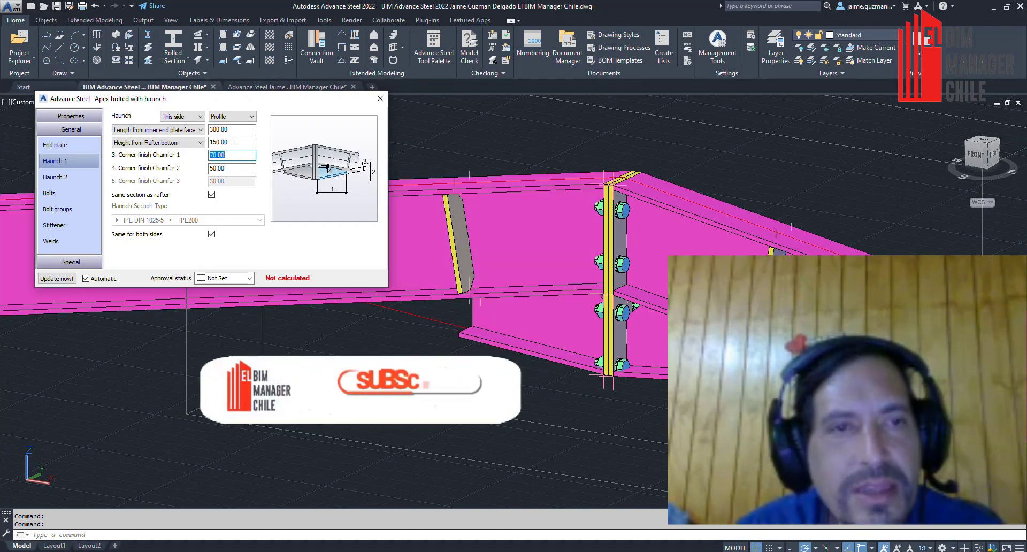
- Set Haunch 1 height from rafter bottom to 300 and length from inner end plate face to 400
{"action": "left_click_drag", "start_coordinate": [232, 142], "coordinate": [213, 142]}
{"action": "type", "text": "3"}
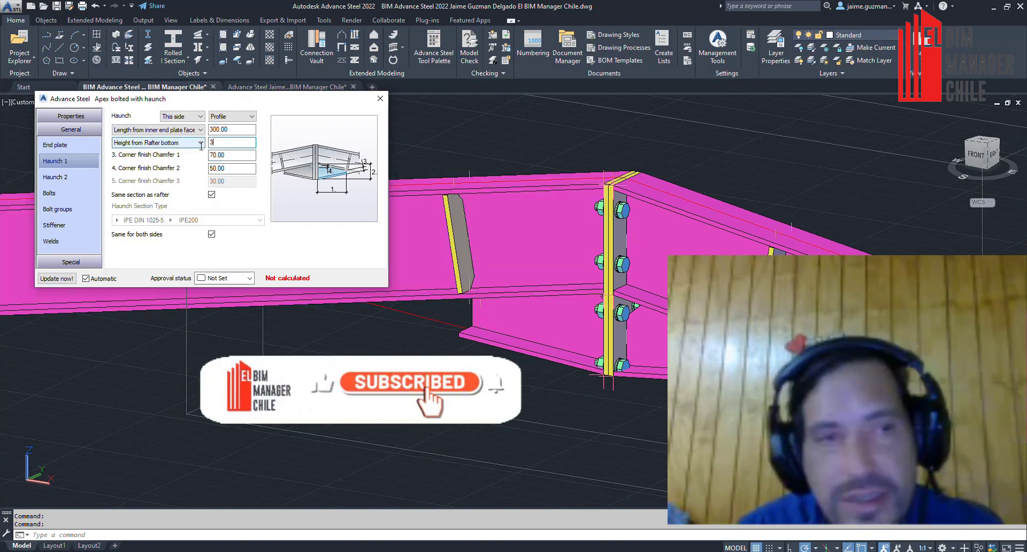
{"action": "key", "text": "Return"}
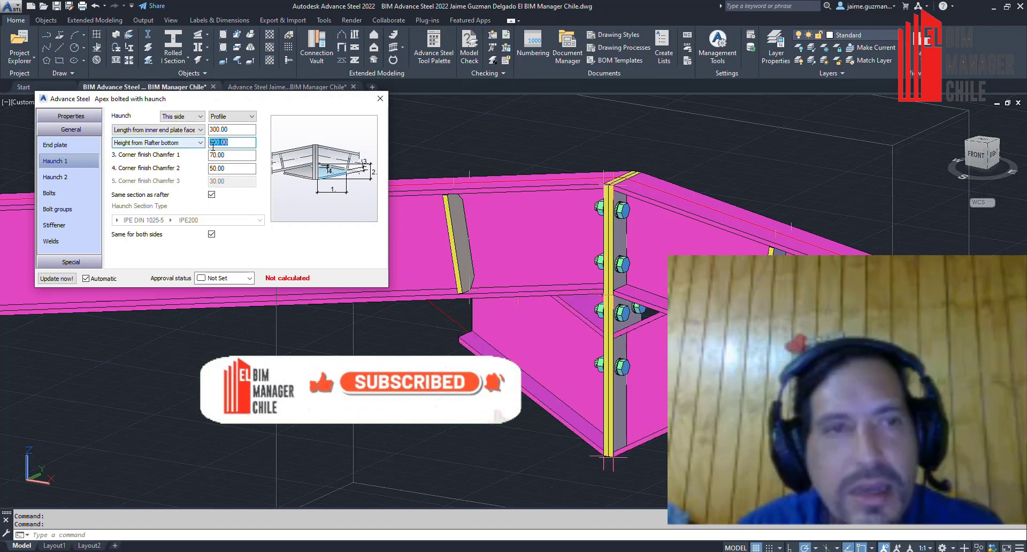
{"action": "left_click_drag", "start_coordinate": [230, 129], "coordinate": [175, 136]}
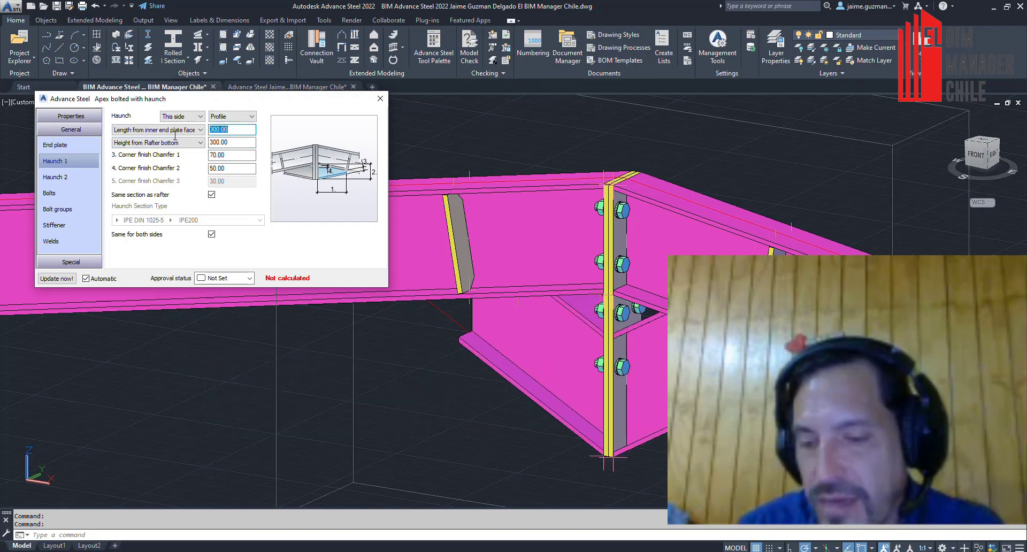
{"action": "type", "text": "400"}
{"action": "key", "text": "Return"}
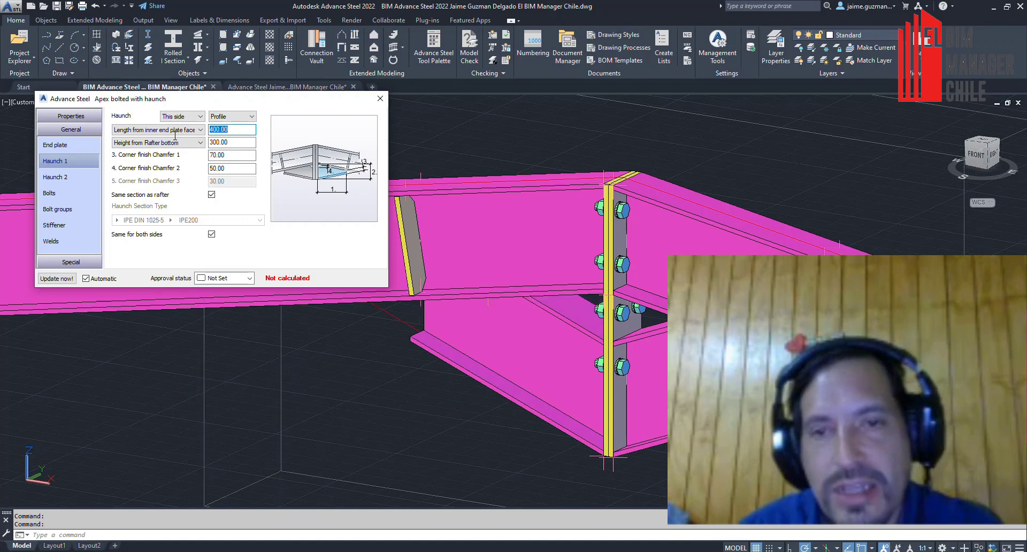
{"action": "scroll", "coordinate": [589, 292], "scroll_direction": "down", "scroll_amount": 3}
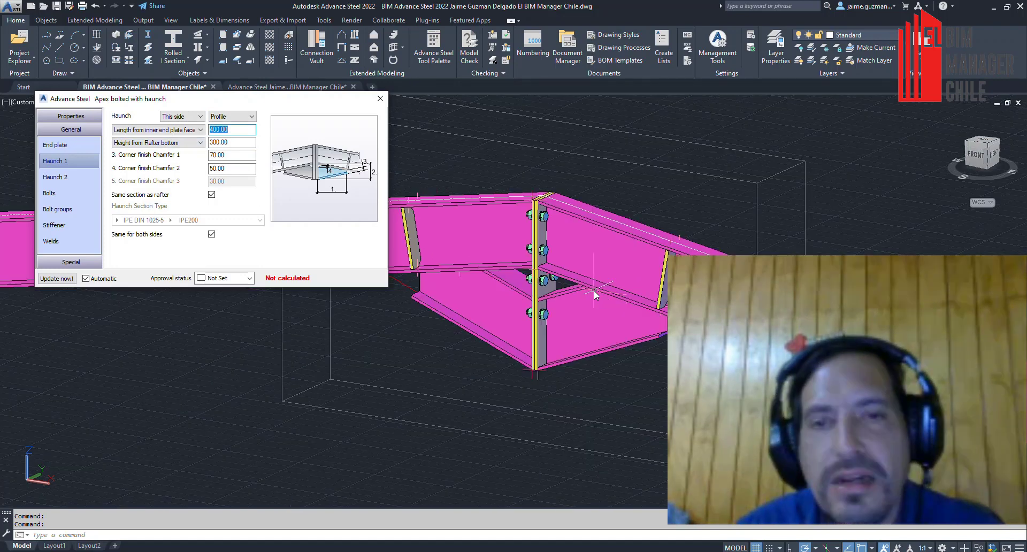
{"action": "middle_click_drag", "start_coordinate": [534, 371], "coordinate": [600, 334], "text": "shift"}
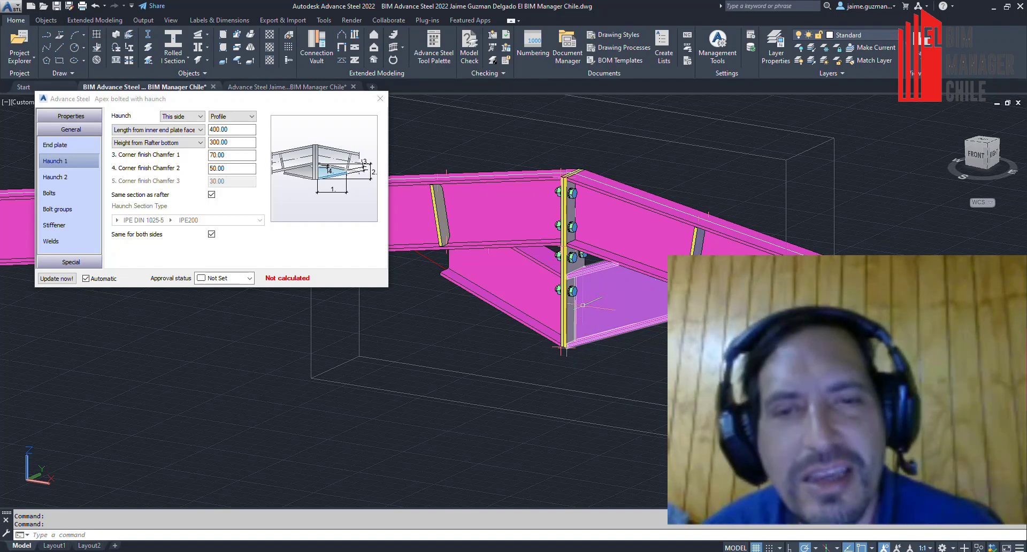
{"action": "middle_click_drag", "start_coordinate": [587, 306], "coordinate": [541, 333], "text": "shift"}
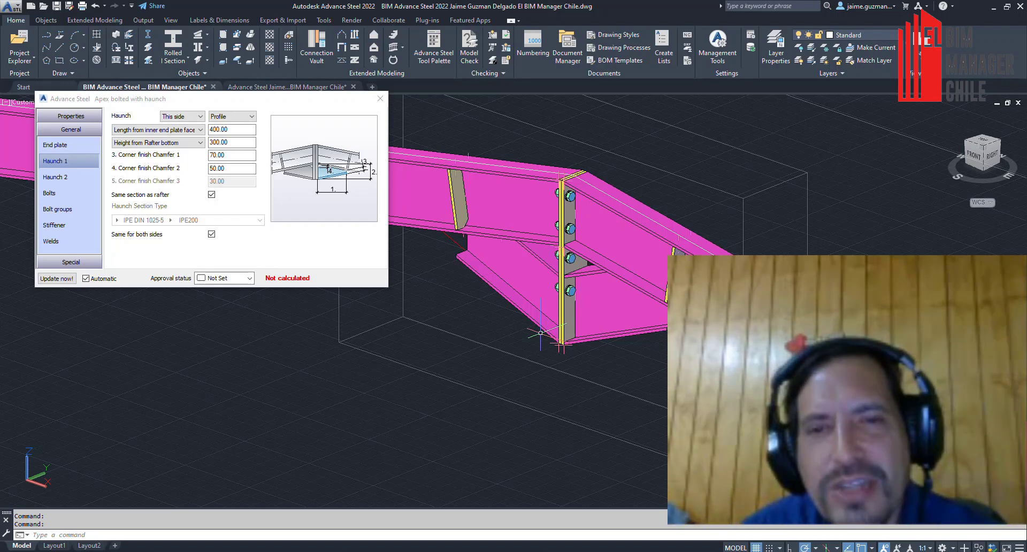
{"action": "scroll", "coordinate": [541, 333], "scroll_direction": "up", "scroll_amount": 2}
{"action": "scroll", "coordinate": [544, 361], "scroll_direction": "up", "scroll_amount": 2}
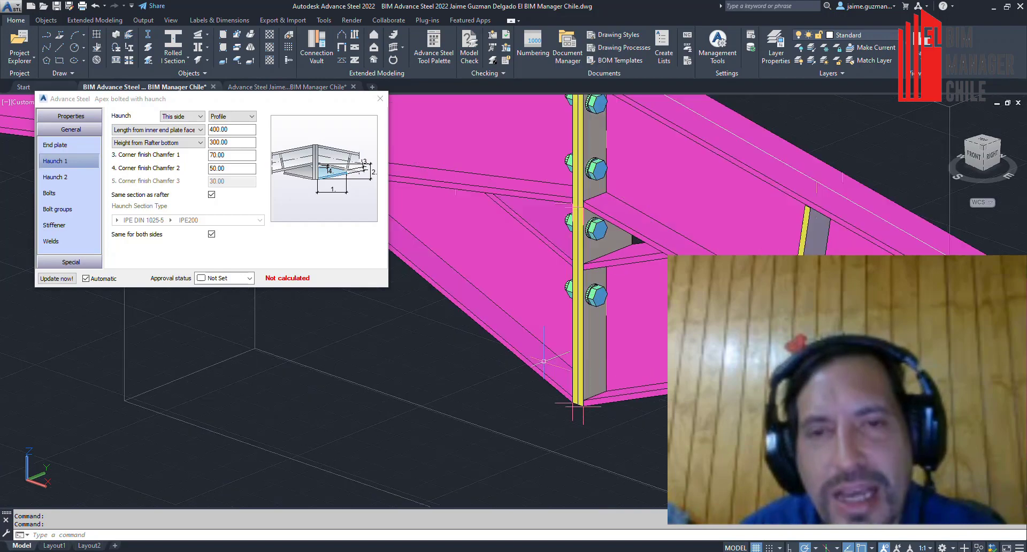
{"action": "scroll", "coordinate": [543, 362], "scroll_direction": "down", "scroll_amount": 2}
{"action": "scroll", "coordinate": [557, 361], "scroll_direction": "down", "scroll_amount": 2}
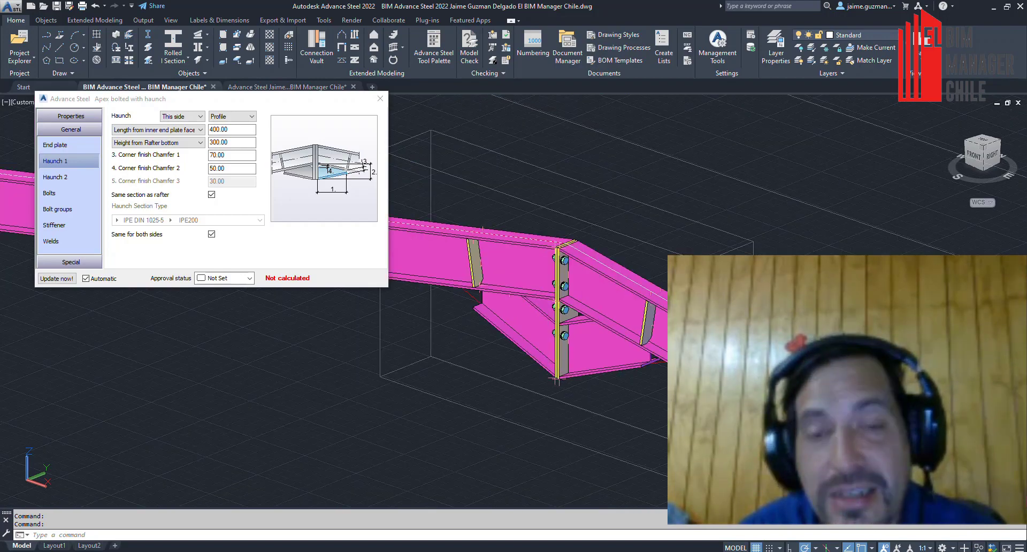
{"action": "middle_click_drag", "start_coordinate": [571, 361], "coordinate": [593, 384], "text": "shift"}
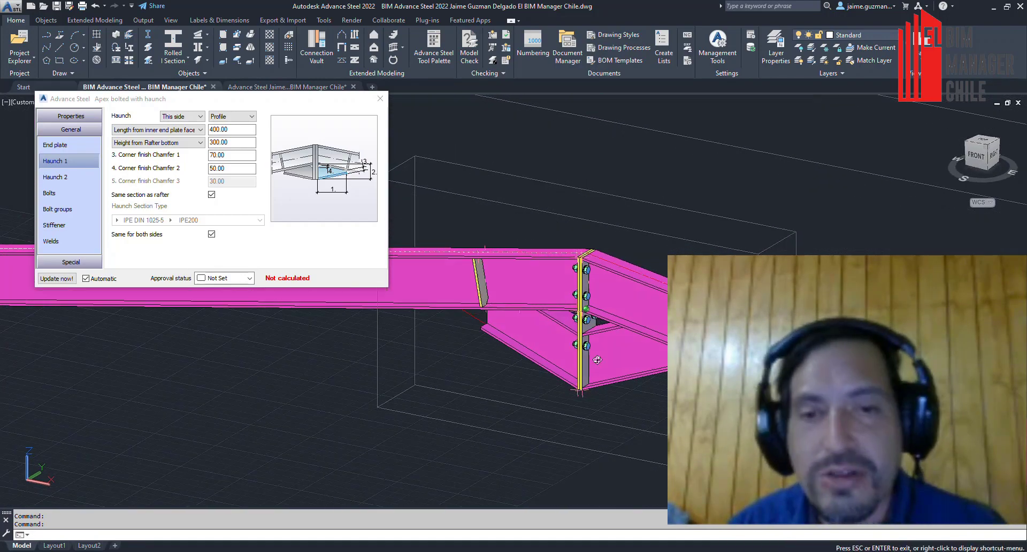
{"action": "scroll", "coordinate": [642, 374], "scroll_direction": "up", "scroll_amount": 2}
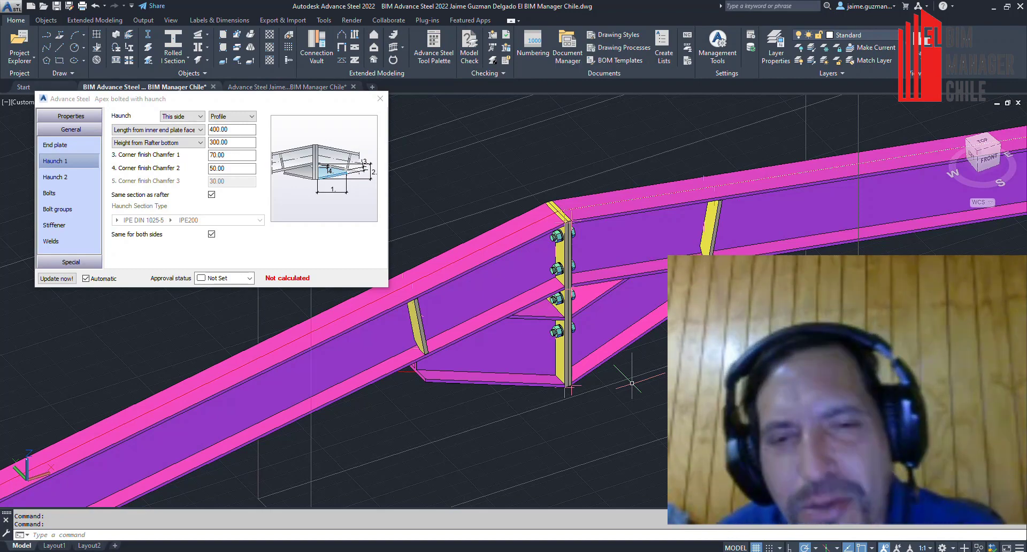
{"action": "mouse_move", "coordinate": [629, 384]}
{"action": "middle_mouse_down", "text": "shift"}
{"action": "mouse_move", "coordinate": [598, 324]}
{"action": "mouse_move", "coordinate": [645, 398]}
{"action": "mouse_move", "coordinate": [637, 365]}
{"action": "middle_mouse_up", "text": "shift"}
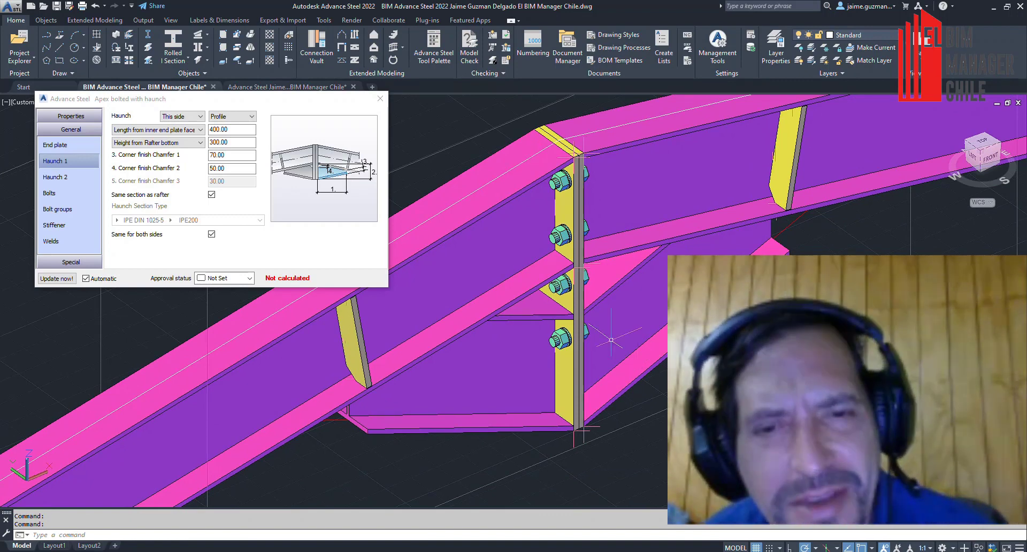
{"action": "middle_click_drag", "start_coordinate": [611, 340], "coordinate": [639, 358]}
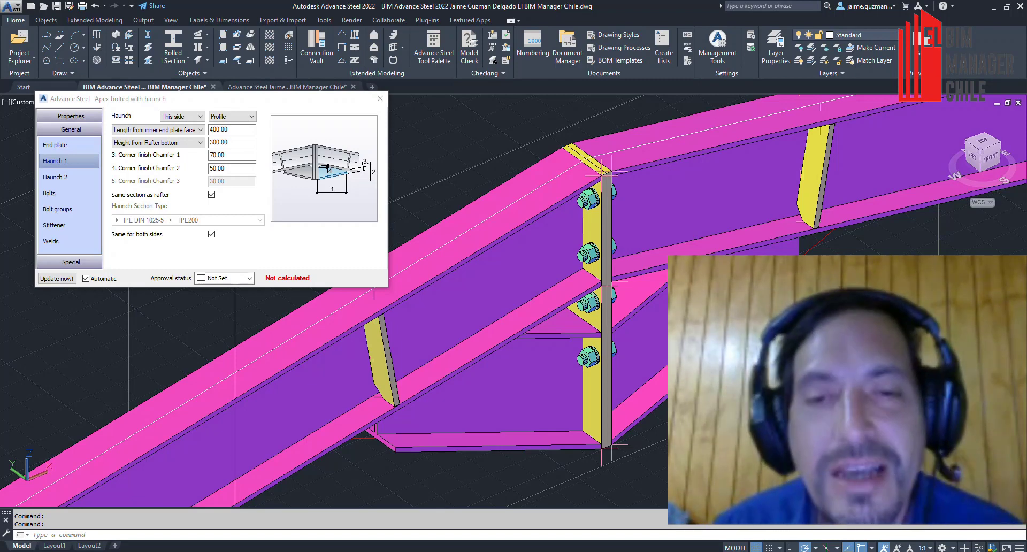
{"action": "scroll", "coordinate": [610, 447], "scroll_direction": "down", "scroll_amount": 3}
{"action": "mouse_move", "coordinate": [611, 447]}
{"action": "middle_mouse_down"}
{"action": "mouse_move", "coordinate": [666, 386]}
{"action": "mouse_move", "coordinate": [665, 428]}
{"action": "mouse_move", "coordinate": [640, 397]}
{"action": "mouse_move", "coordinate": [582, 379]}
{"action": "middle_mouse_up"}
{"action": "scroll", "coordinate": [665, 436], "scroll_direction": "up", "scroll_amount": 3}
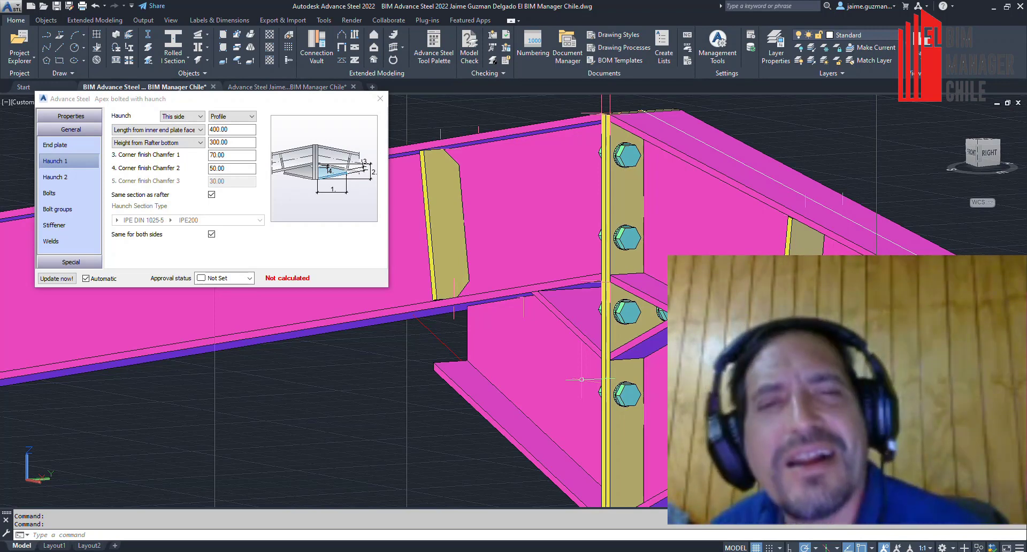
{"action": "mouse_move", "coordinate": [583, 379]}
{"action": "middle_mouse_down"}
{"action": "mouse_move", "coordinate": [534, 363]}
{"action": "mouse_move", "coordinate": [530, 393]}
{"action": "middle_mouse_up"}
{"action": "scroll", "coordinate": [534, 361], "scroll_direction": "down", "scroll_amount": 2}
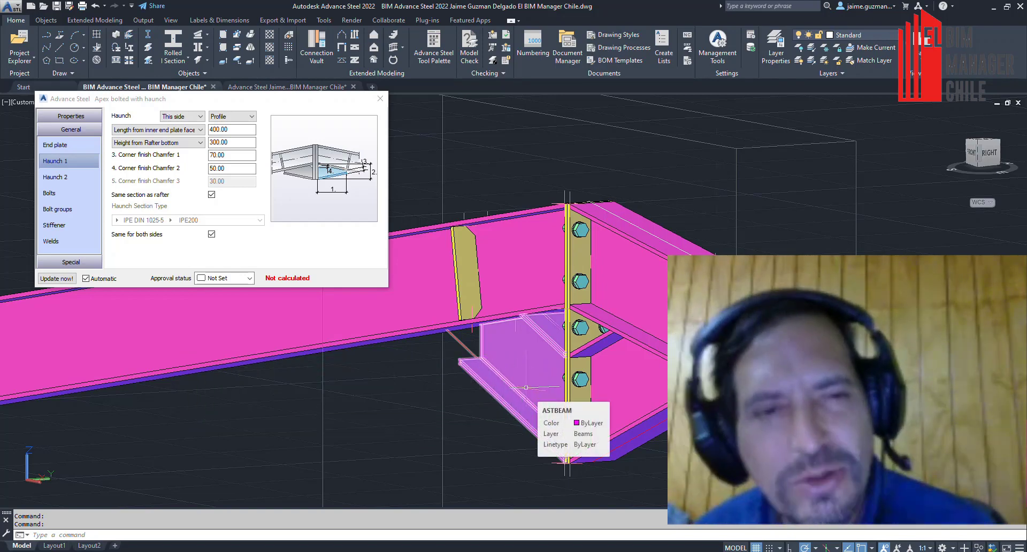
{"action": "scroll", "coordinate": [526, 387], "scroll_direction": "down", "scroll_amount": 3}
{"action": "middle_click_drag", "start_coordinate": [526, 387], "coordinate": [516, 336]}
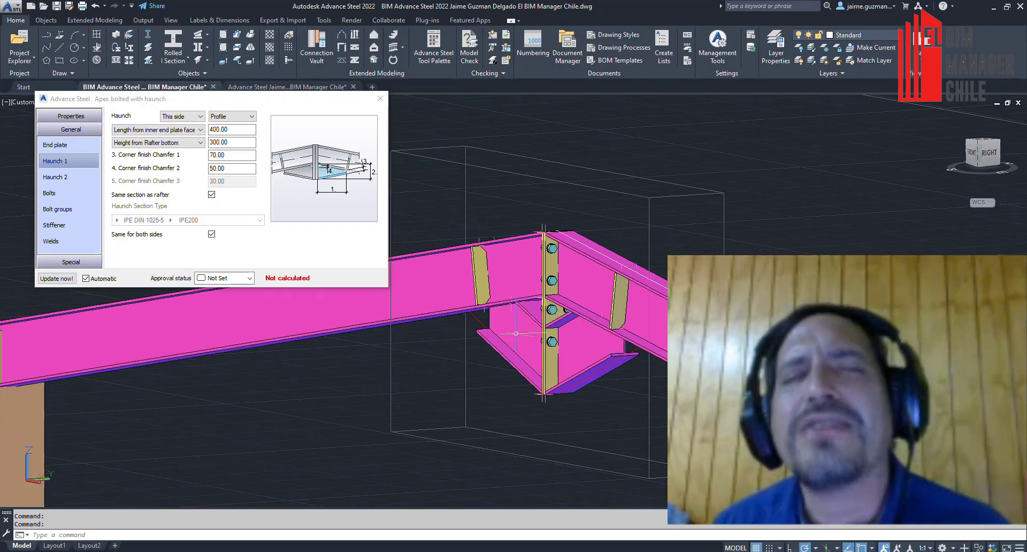
{"action": "scroll", "coordinate": [511, 326], "scroll_direction": "up", "scroll_amount": 2}
{"action": "scroll", "coordinate": [511, 326], "scroll_direction": "up", "scroll_amount": 2}
{"action": "scroll", "coordinate": [413, 348], "scroll_direction": "up", "scroll_amount": 2}
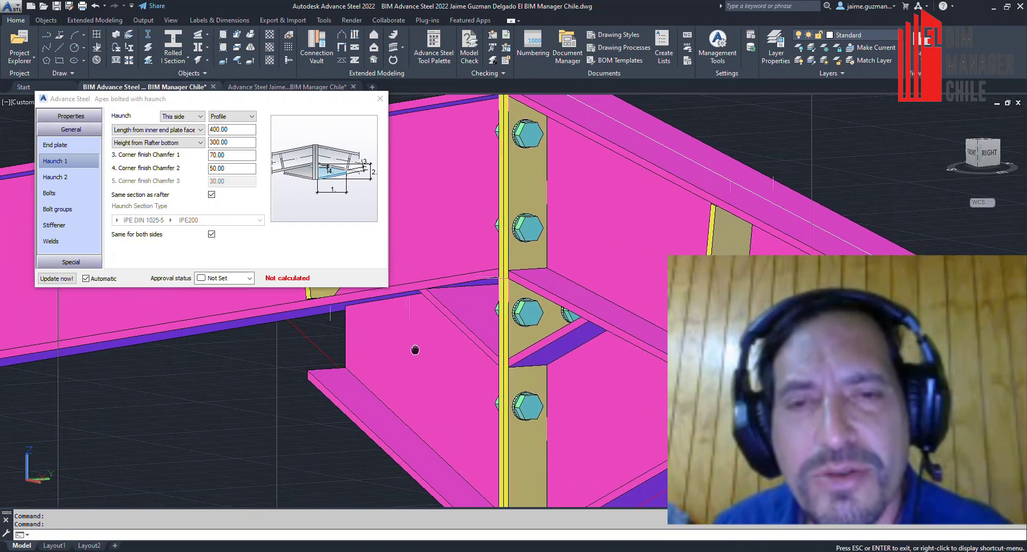
{"action": "scroll", "coordinate": [409, 348], "scroll_direction": "up", "scroll_amount": 1}
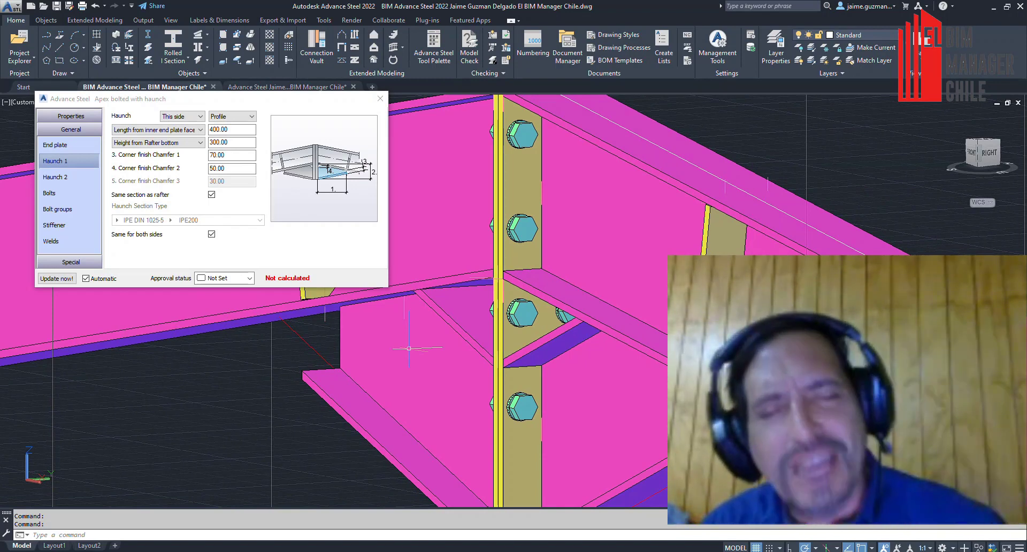
{"action": "scroll", "coordinate": [408, 351], "scroll_direction": "down", "scroll_amount": 2}
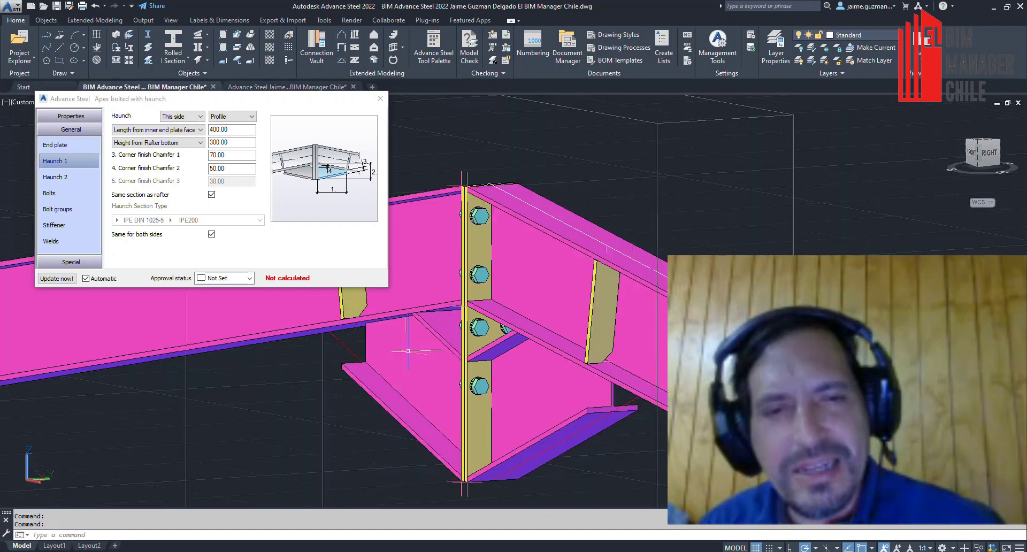